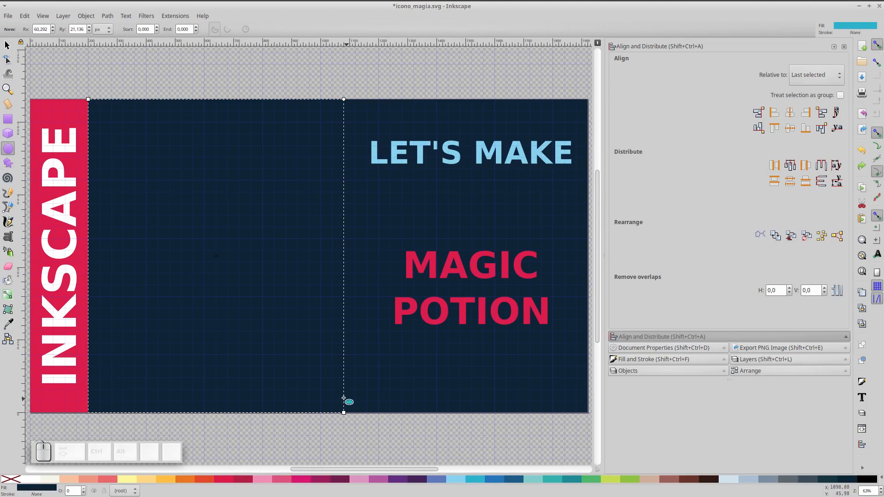
Step: Draw a turquoise circle about 600 px in diameter on the dark background between the red banner and the title text
click(139, 151)
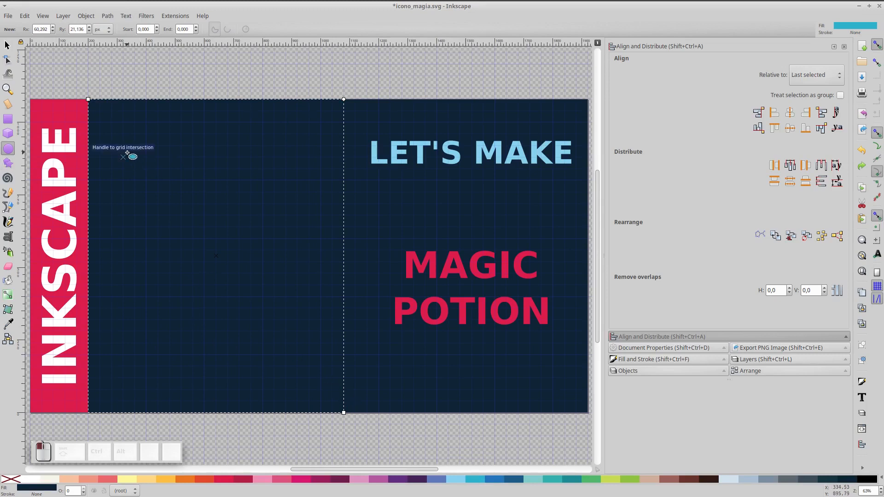
drag(146, 181, 320, 354)
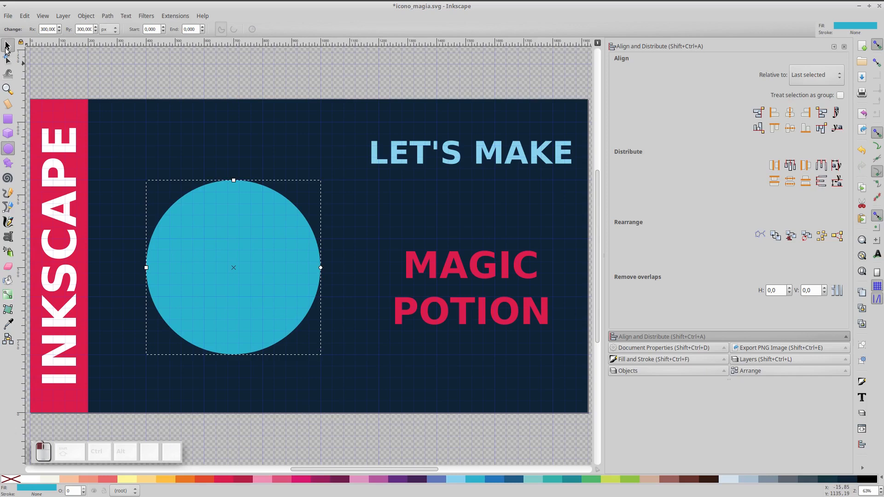
click(7, 46)
Step: Duplicate the turquoise circle, fill the copy with light blue and offset it slightly up and to the right
key(ctrl)
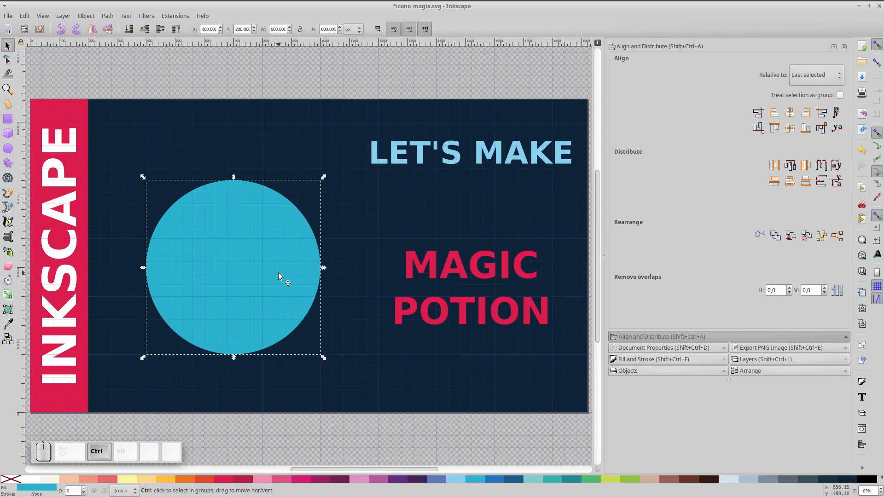
click(466, 481)
drag(260, 296, 267, 276)
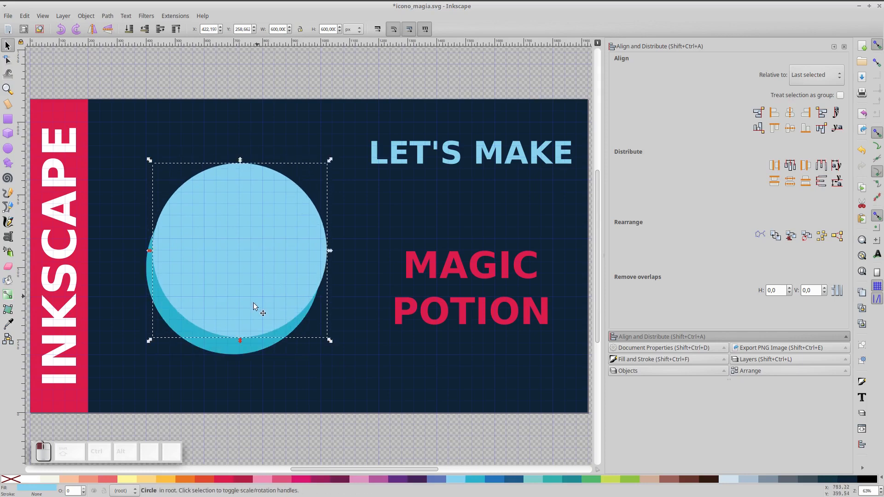
Step: Intersect the light blue circle with a duplicate of the turquoise circle, leaving the original turquoise circle as the shaded base
click(238, 353)
key(Home)
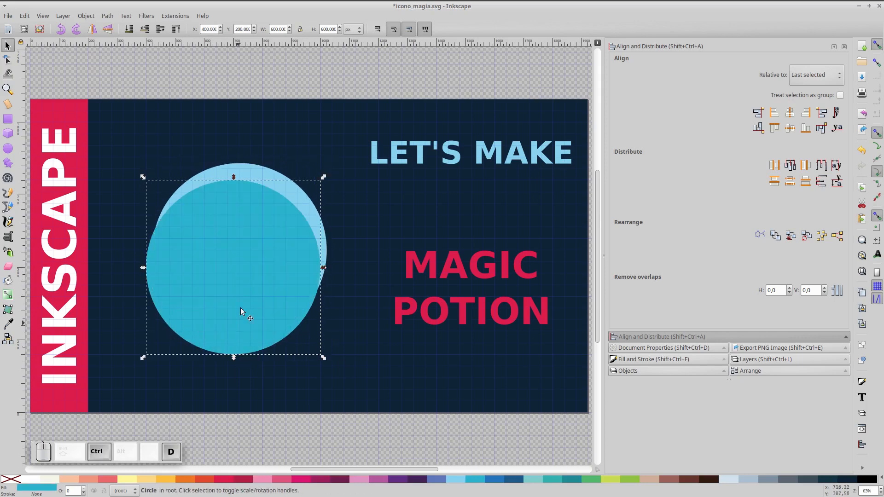
shift+click(266, 176)
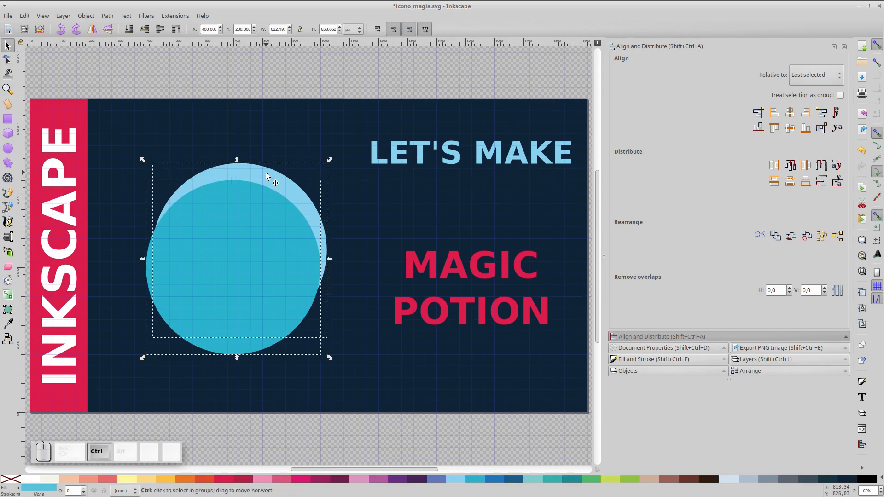
key(ctrl+asterisk)
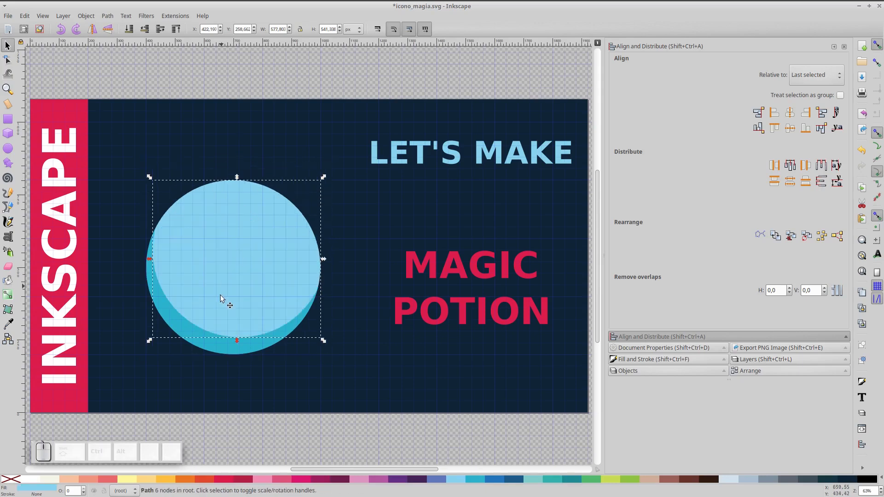
Step: Create a concentric dark blue circle about 508 px wide from the turquoise base and set a duplicate of it aside over the banner's upper end
click(221, 345)
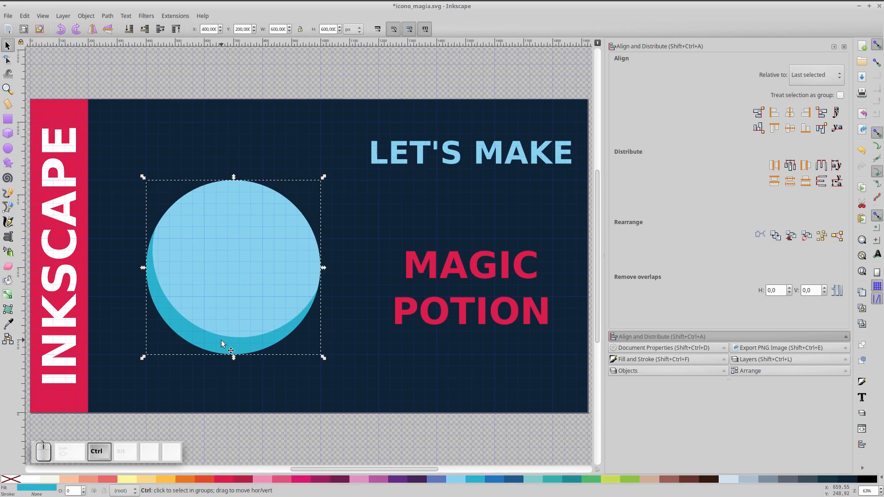
key(ctrl+d)
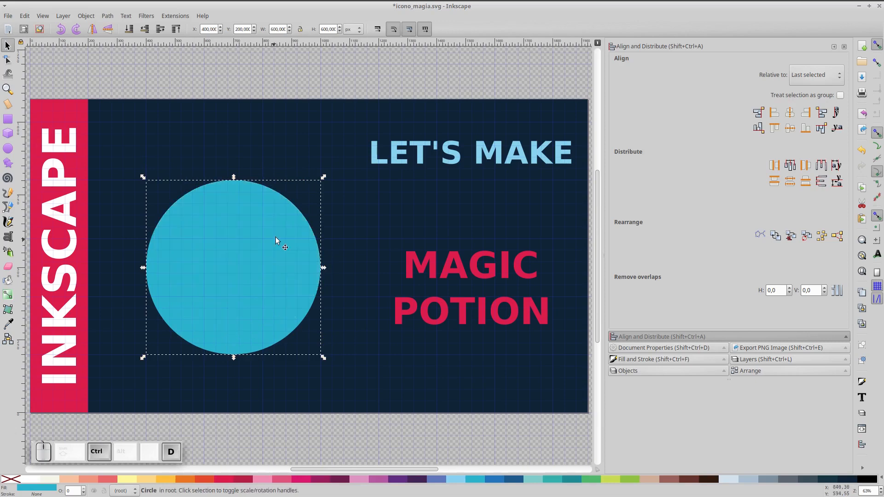
click(518, 480)
drag(324, 178, 310, 193)
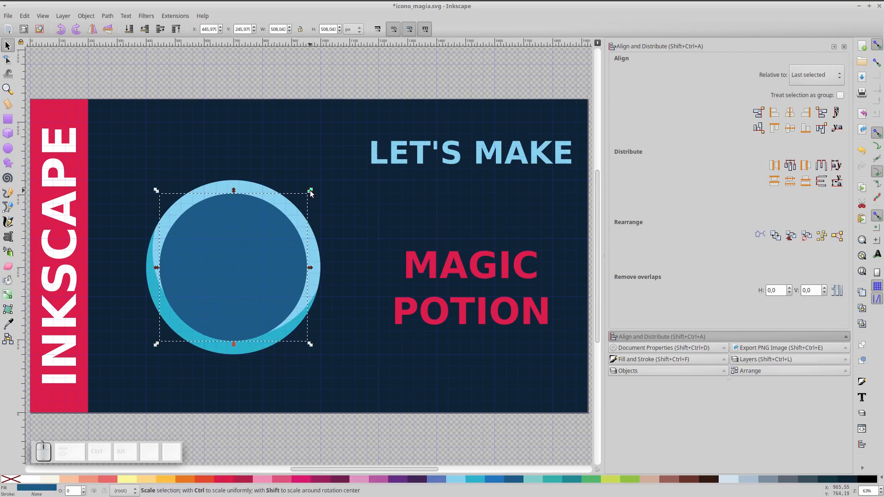
key(ctrl+d)
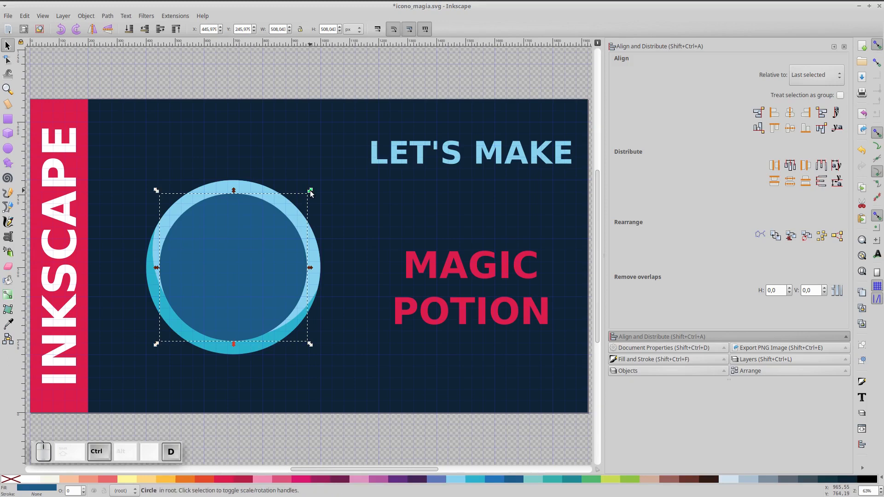
drag(267, 247, 170, 91)
Step: Duplicate the inner dark blue circle, fill it with medium blue and squash it about its centre into an ellipse about 162 px high
click(280, 274)
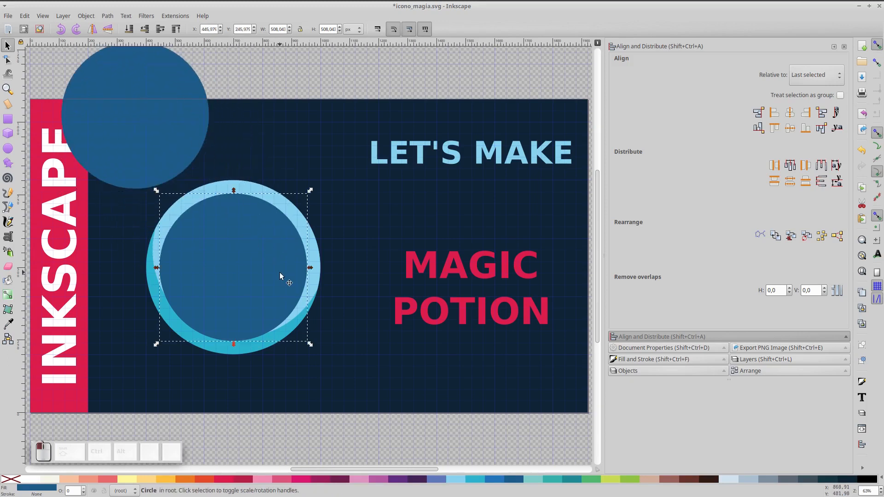
key(ctrl+d)
click(500, 480)
drag(234, 344, 234, 294)
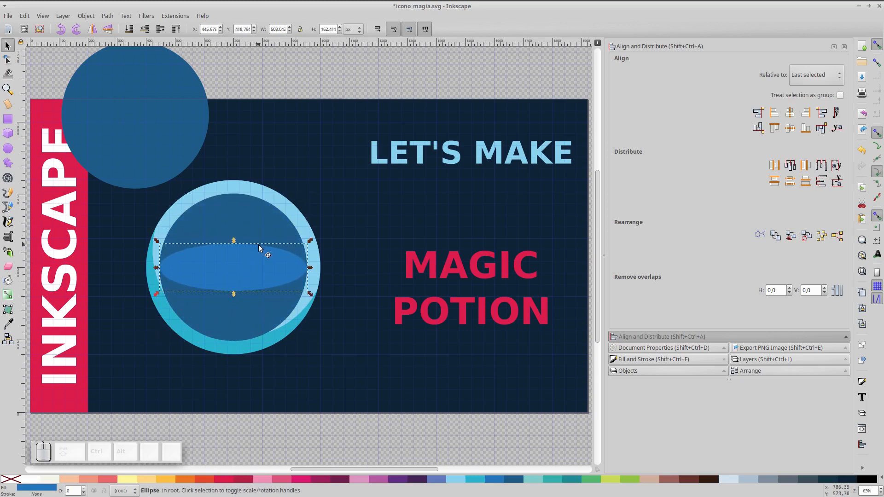
Step: Subtract a duplicate of the medium blue ellipse from the inner dark blue circle with Difference
key(ctrl)
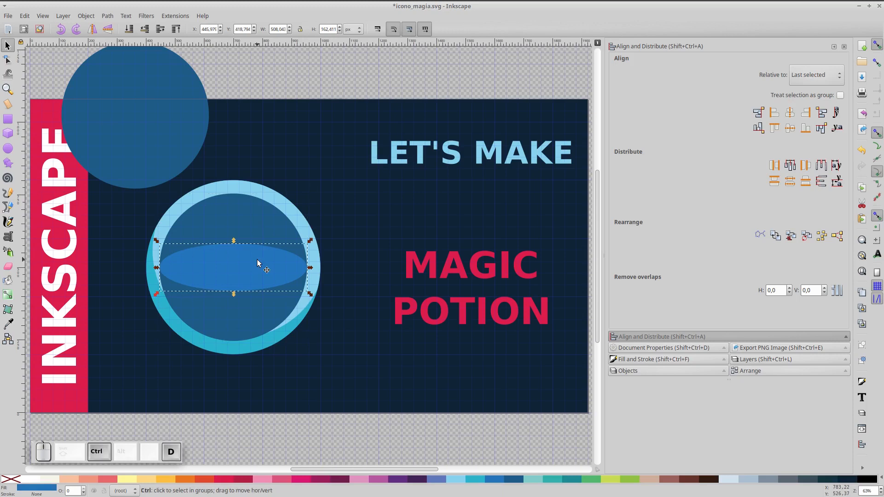
click(262, 231)
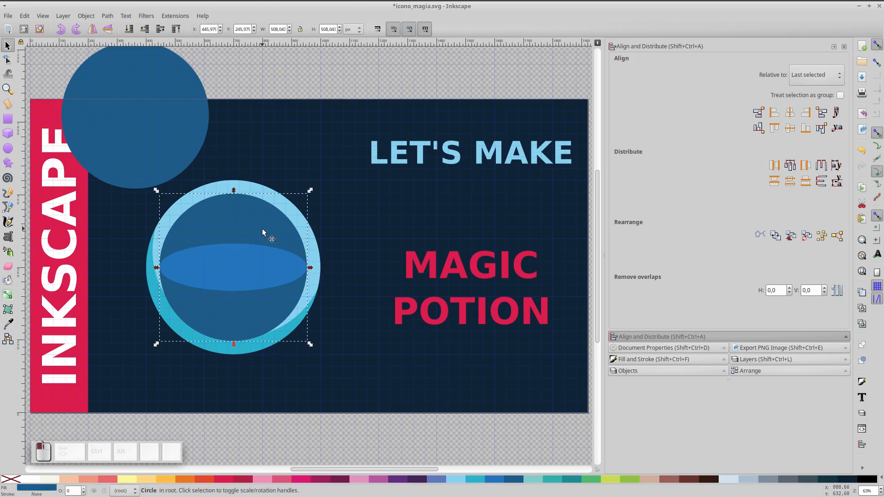
shift+click(262, 267)
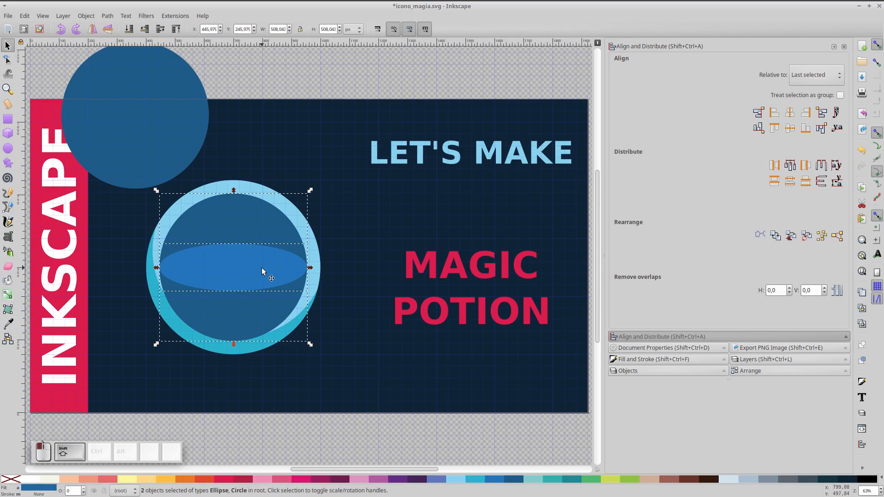
key(ctrl)
key(ctrl+minus)
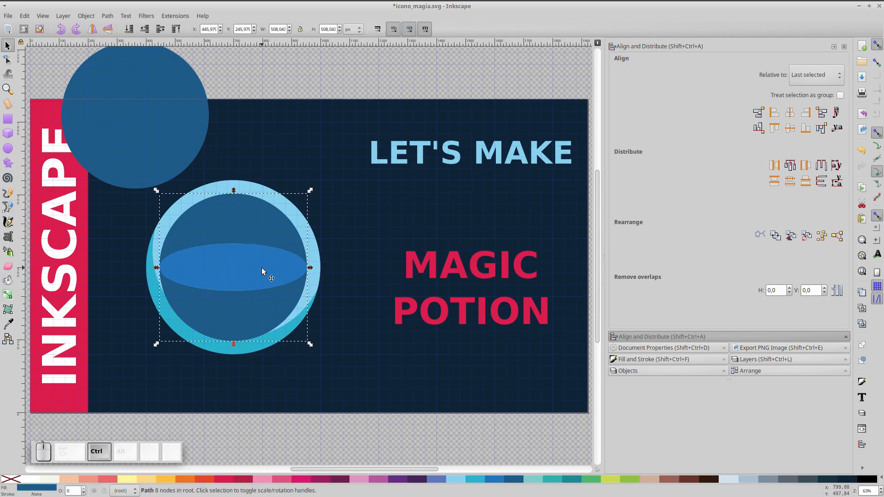
Step: Break apart the cut dark blue circle and delete the piece above the liquid surface
click(264, 233)
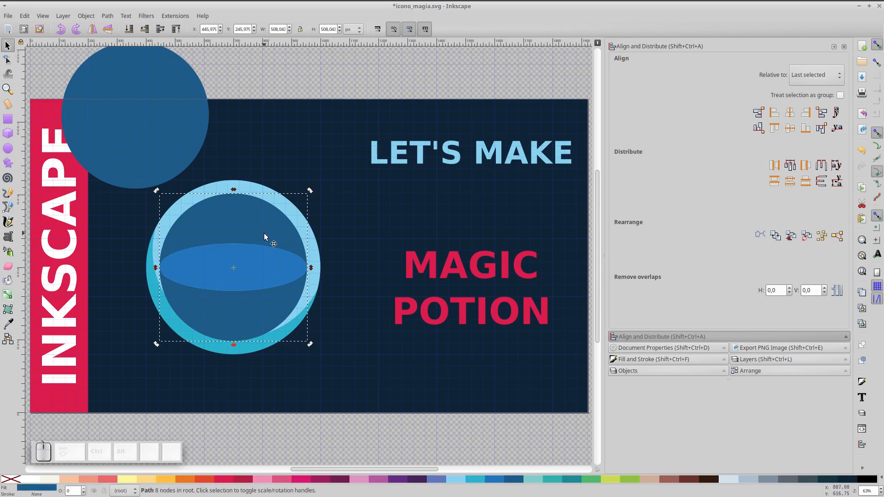
key(ctrl+shift)
ctrl+shift+click(264, 233)
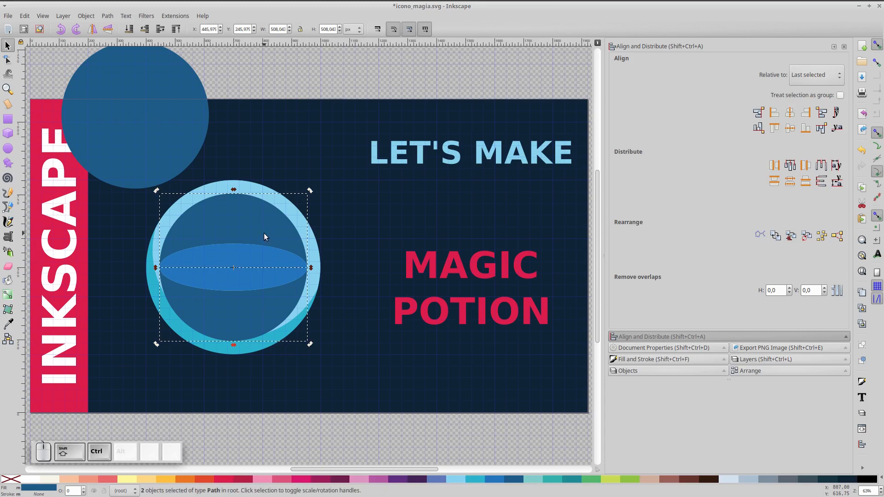
click(268, 158)
click(250, 206)
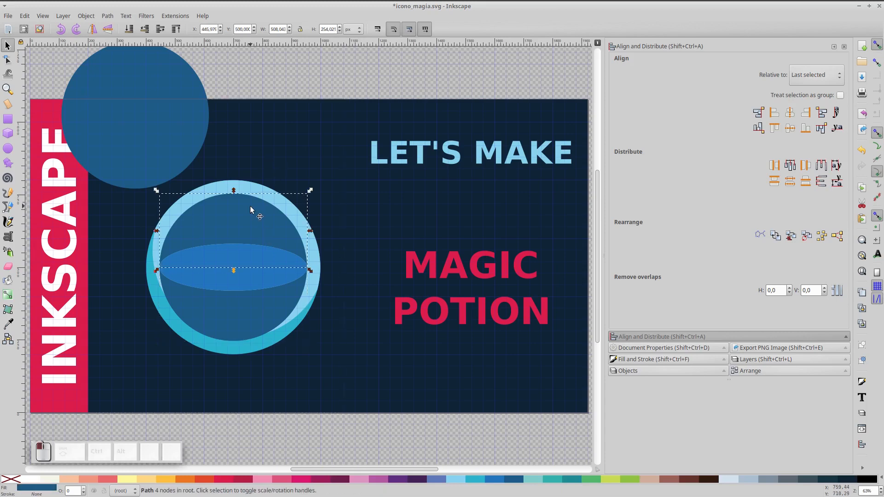
key(Delete)
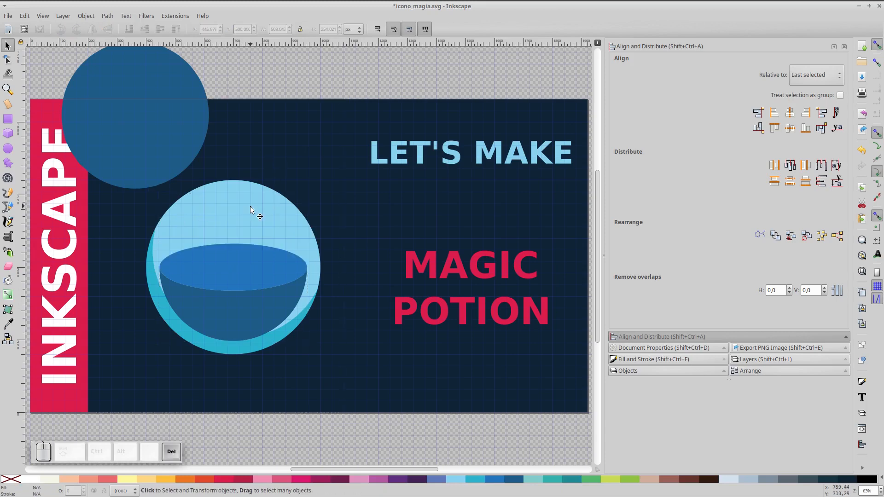
Step: Centre the set-aside dark blue circle horizontally and vertically on the turquoise base circle
click(178, 140)
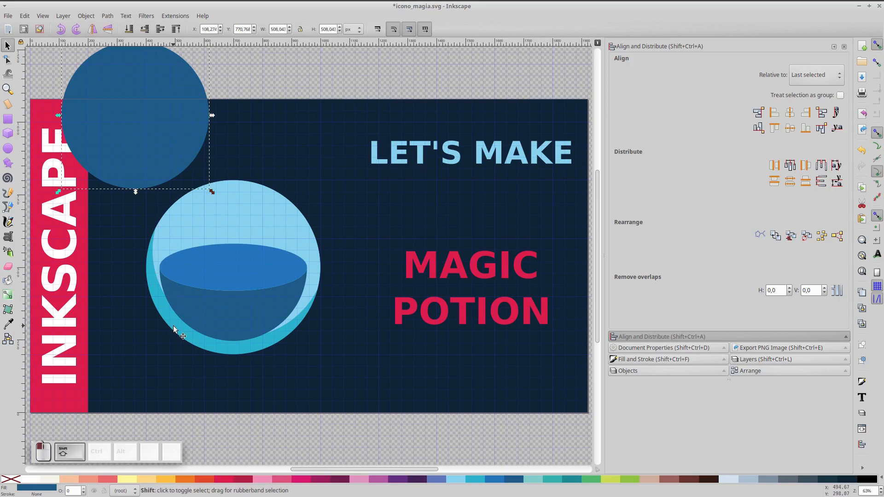
shift+click(225, 305)
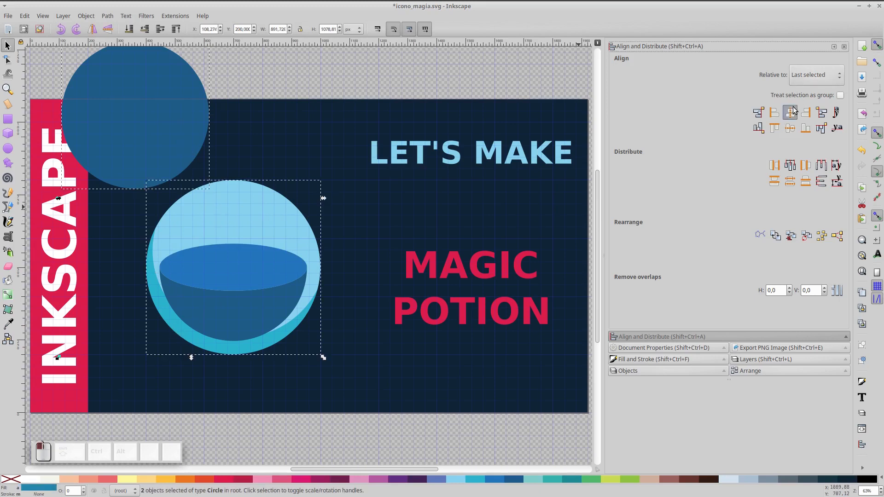
click(790, 129)
click(790, 130)
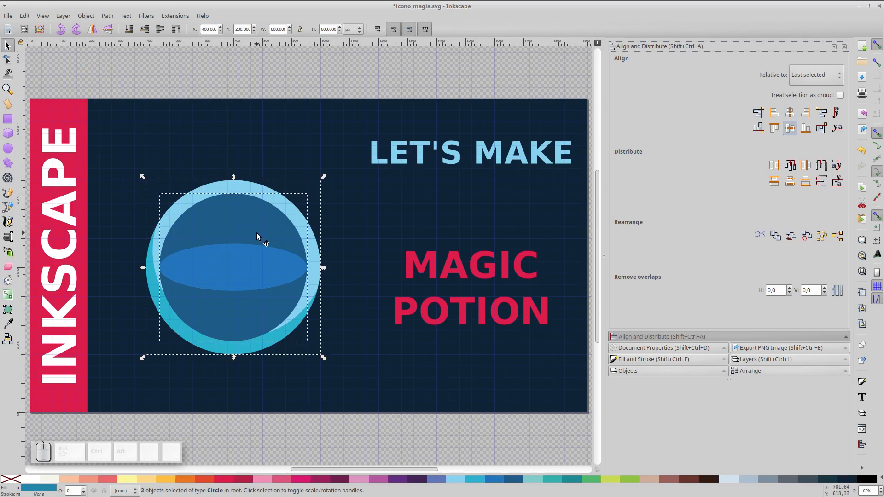
Step: Set the fill alpha of the centred dark blue circle to 60
click(247, 160)
click(242, 217)
click(624, 362)
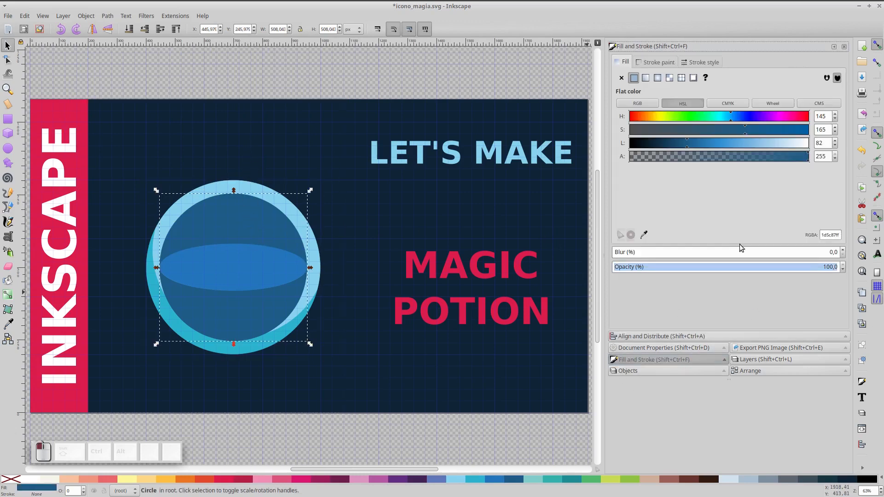
drag(806, 159, 687, 174)
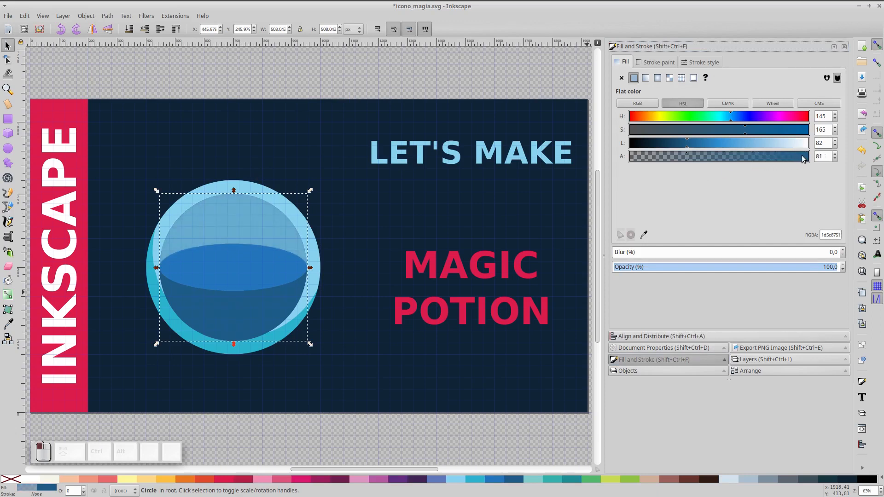
click(823, 156)
key(KP_Right)
key(KP_Insert)
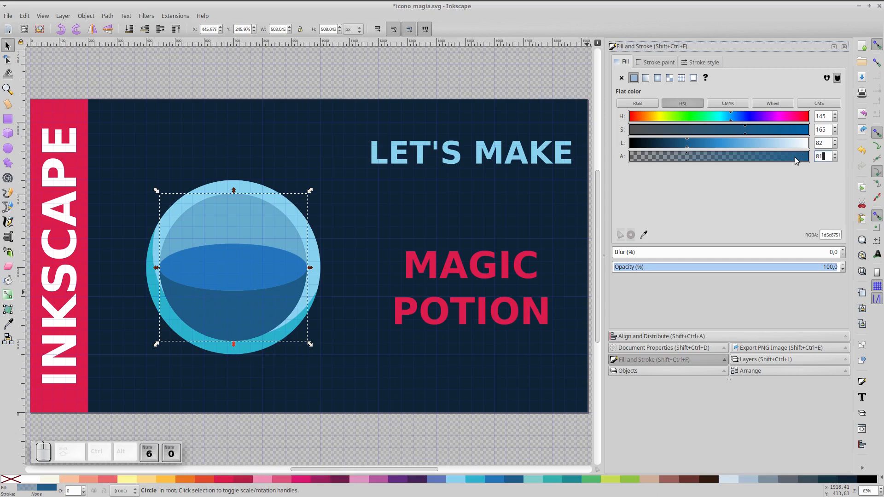
Step: Duplicate the turquoise base circle on top of the artwork and give the copy a white stroke and no fill
click(263, 193)
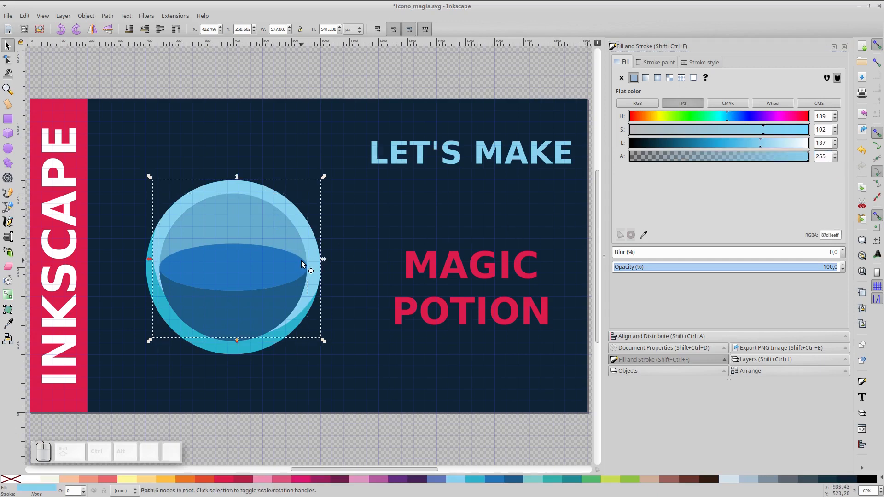
click(201, 350)
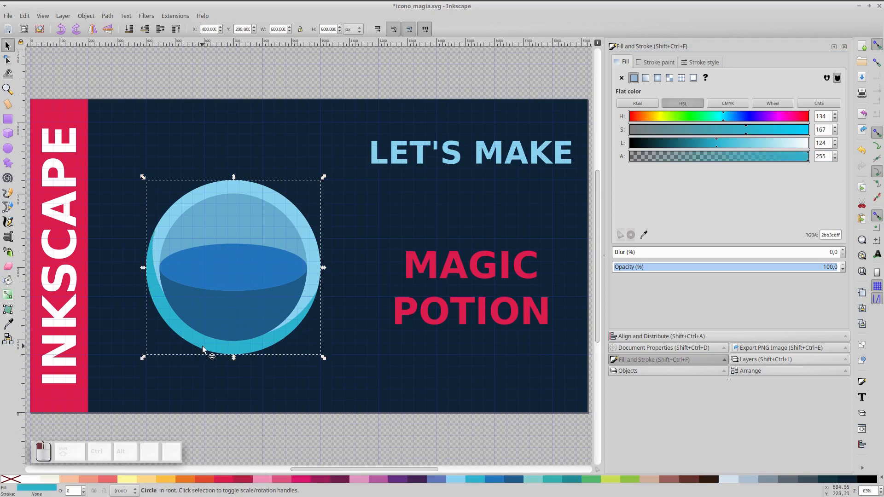
key(ctrl+Home)
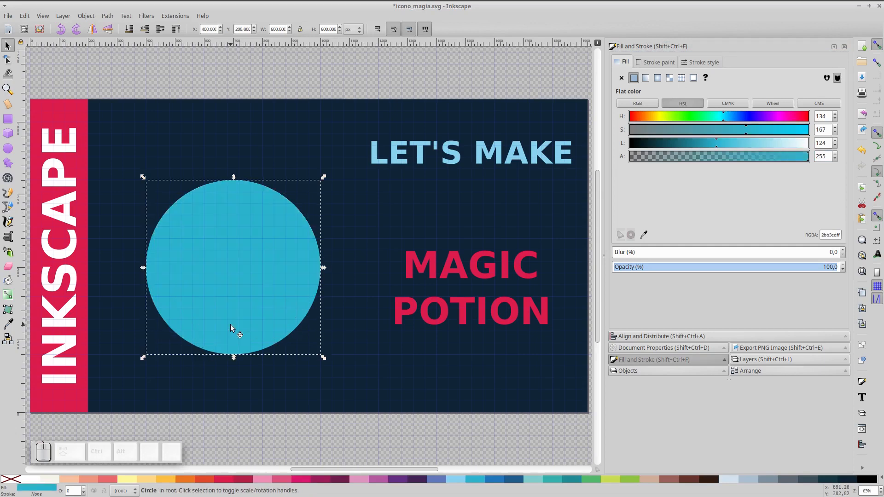
shift+click(27, 480)
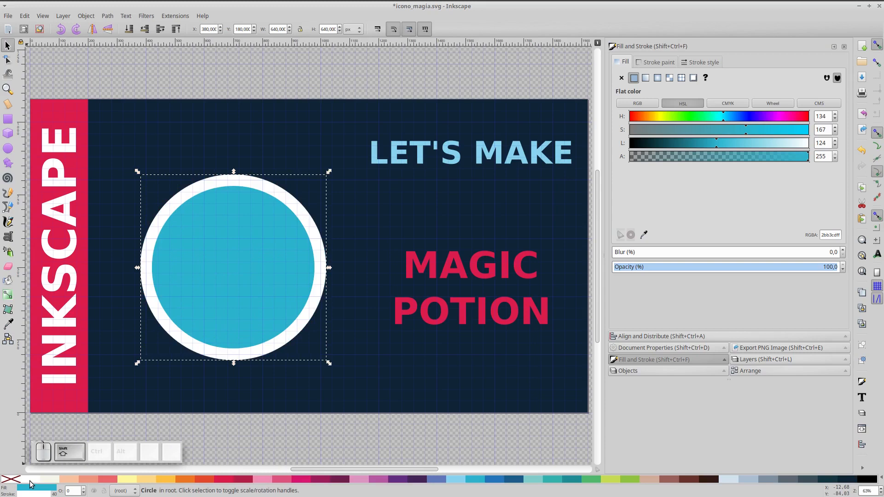
click(12, 481)
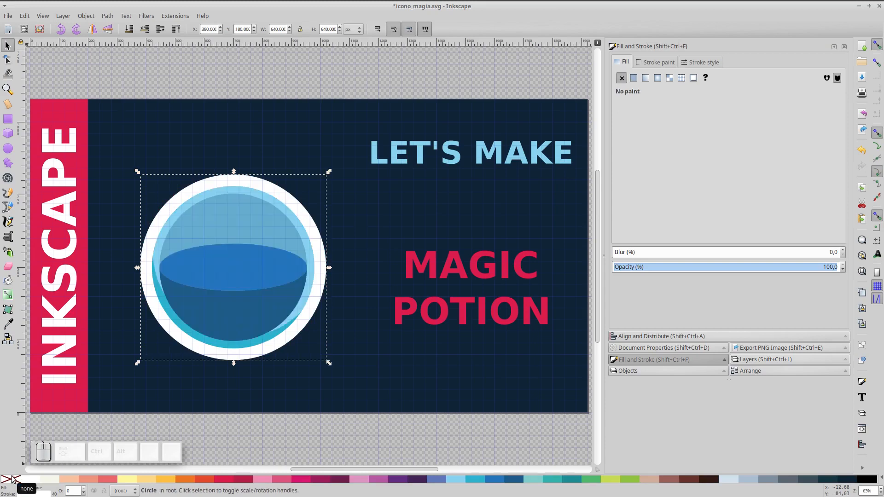
Step: Scale the white 40 px outline circle about its centre to about 450 px wide inside the flask
click(703, 64)
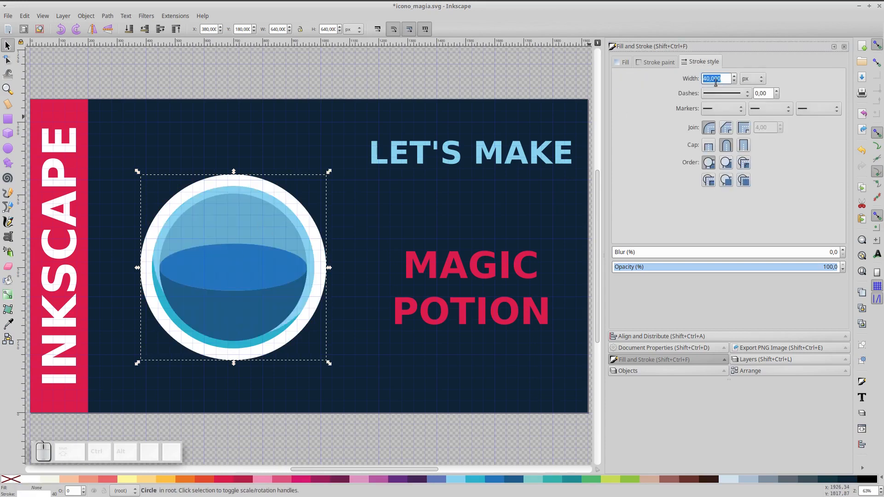
drag(328, 169, 301, 190)
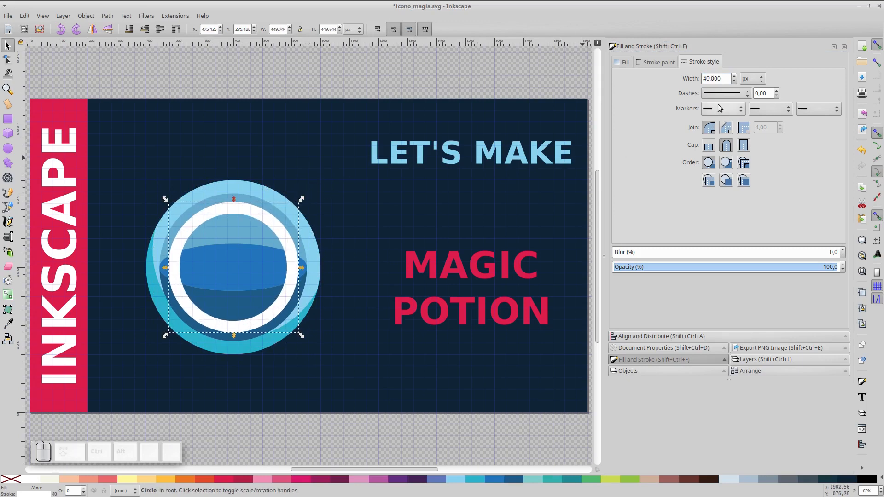
Step: Open the white outline circle into an arc along the flask's right side, running from about 305° to about 38°
click(7, 149)
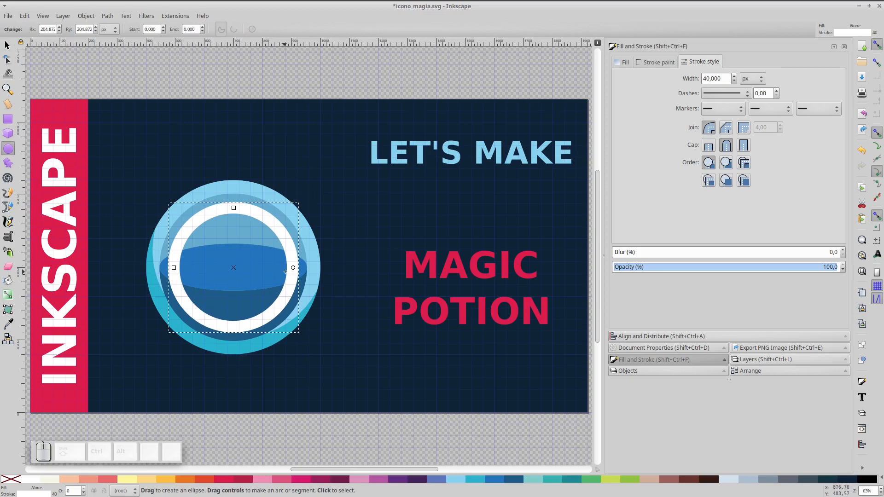
drag(293, 267, 241, 322)
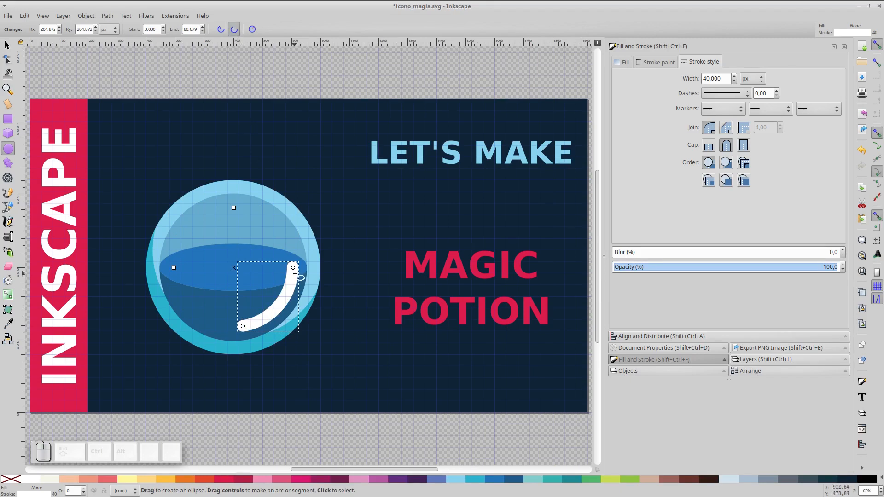
drag(293, 268, 267, 218)
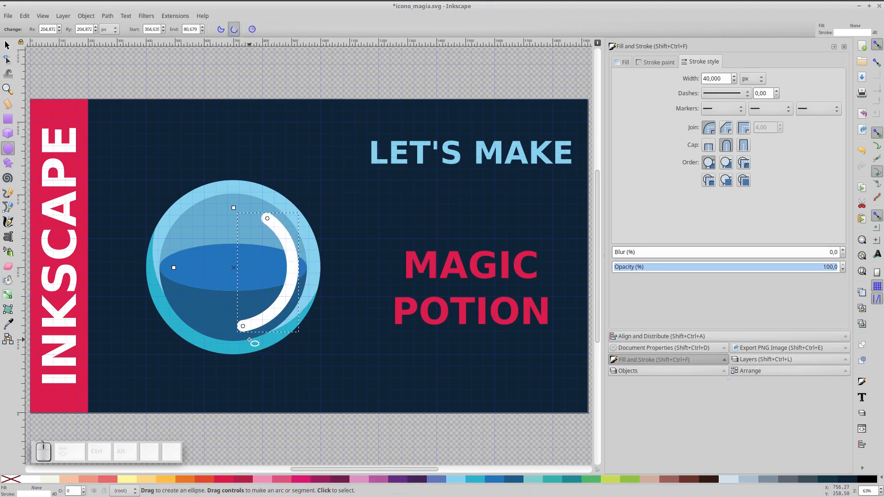
drag(243, 327, 280, 304)
Step: Split the white highlight into a long upper arc and a short dash below it, the dash spanning about 11° to 21°
key(ctrl+z)
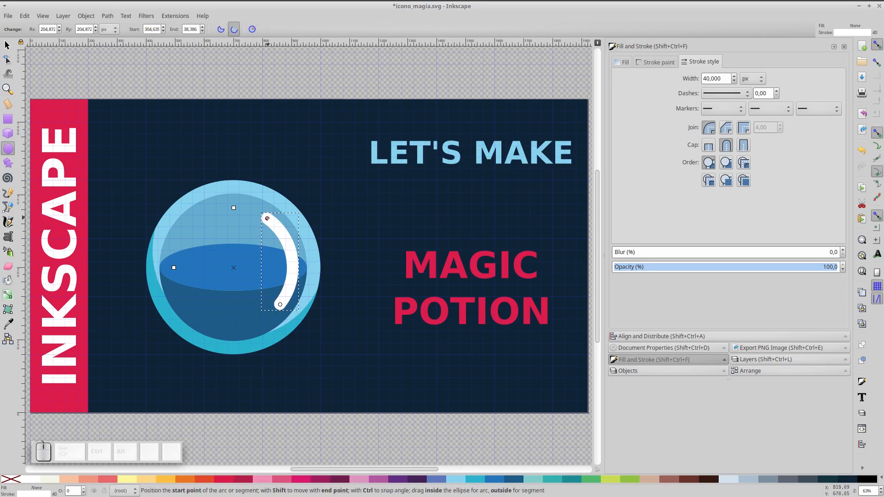
drag(267, 218, 292, 291)
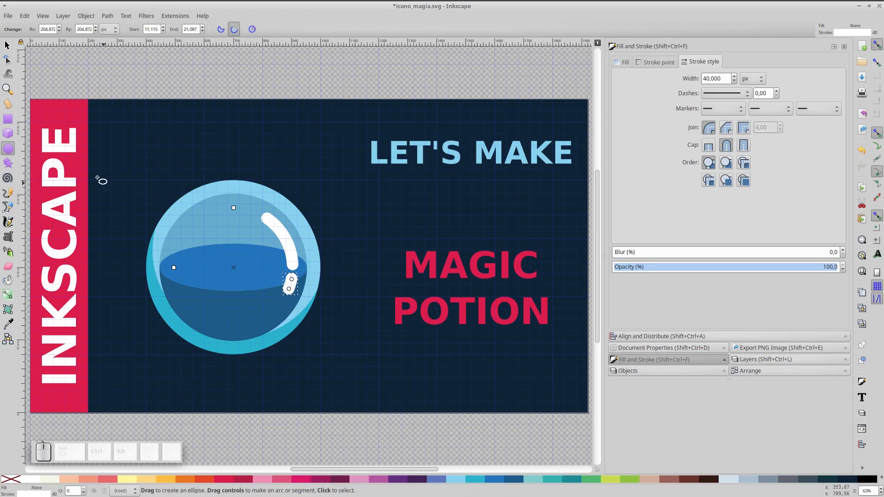
click(7, 44)
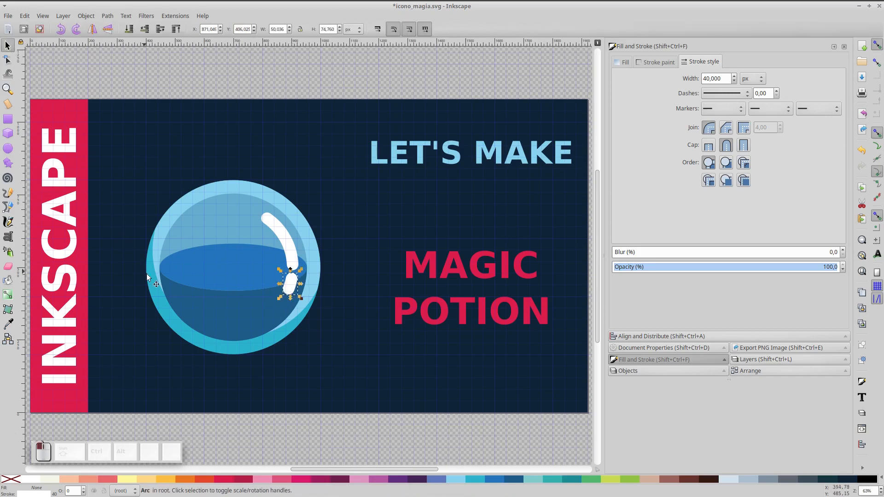
Step: Place two copies of the blue liquid ellipse, scaled to about 270 px wide, one above the other at the flask's top
click(274, 390)
click(248, 297)
click(251, 297)
drag(251, 297, 244, 162)
drag(311, 133, 254, 184)
Step: Fill the lower neck ellipse with the flask's turquoise and the upper one with its light blue, sampling both colours from the artwork
key(d)
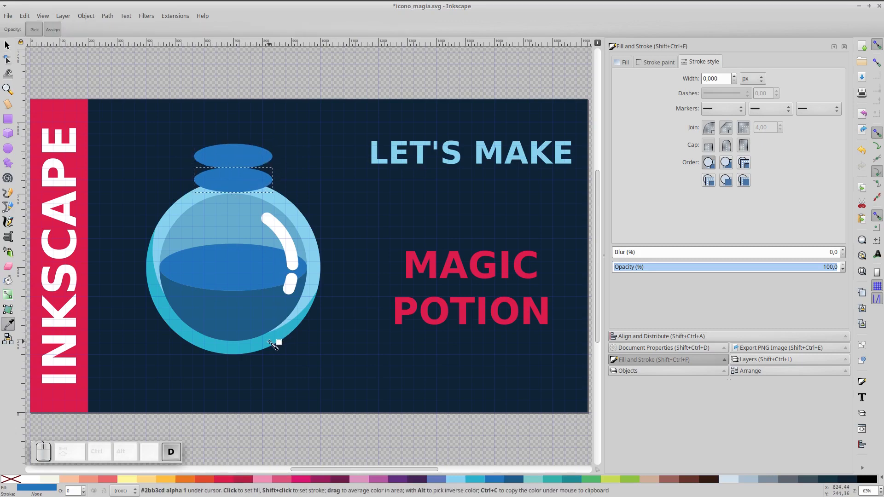
click(272, 338)
key(d)
click(260, 159)
key(d)
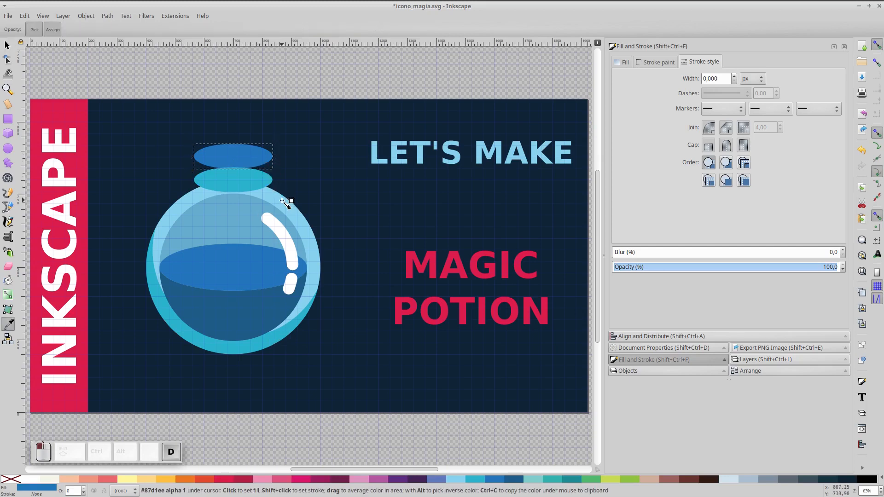
click(289, 198)
key(d)
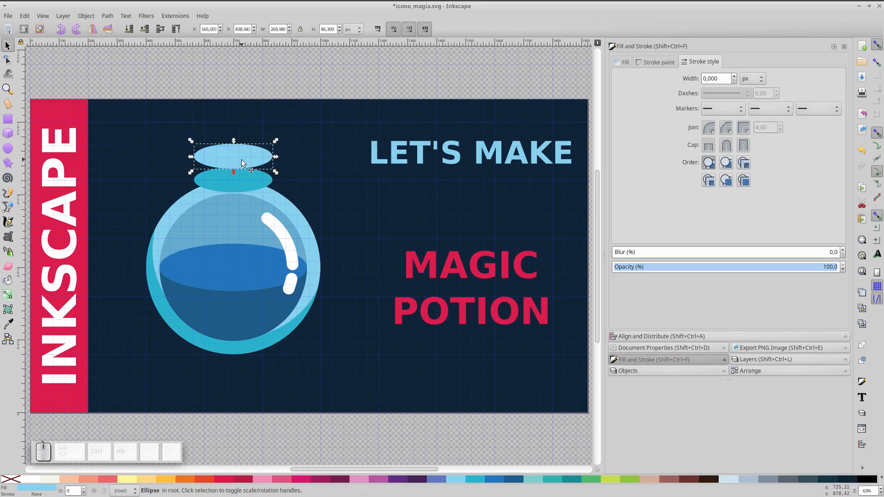
Step: Draw a 280 × 80 px rectangle between the two neck ellipses, with a turquoise fill and no stroke
click(8, 120)
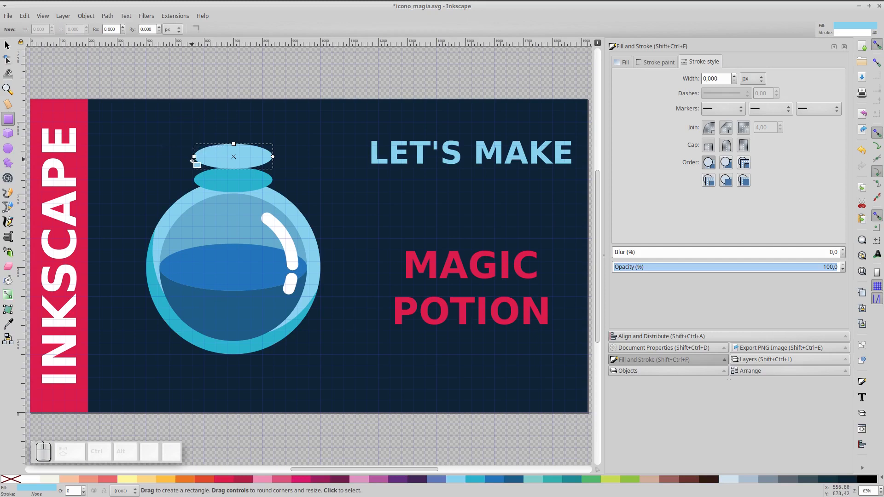
mouse_move(194, 180)
mouse_down()
mouse_move(278, 184)
mouse_move(275, 157)
mouse_up()
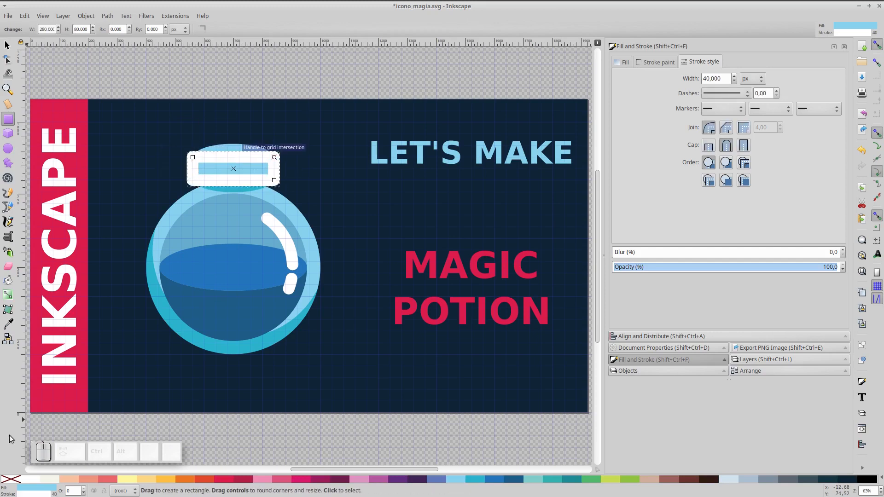
shift+click(12, 479)
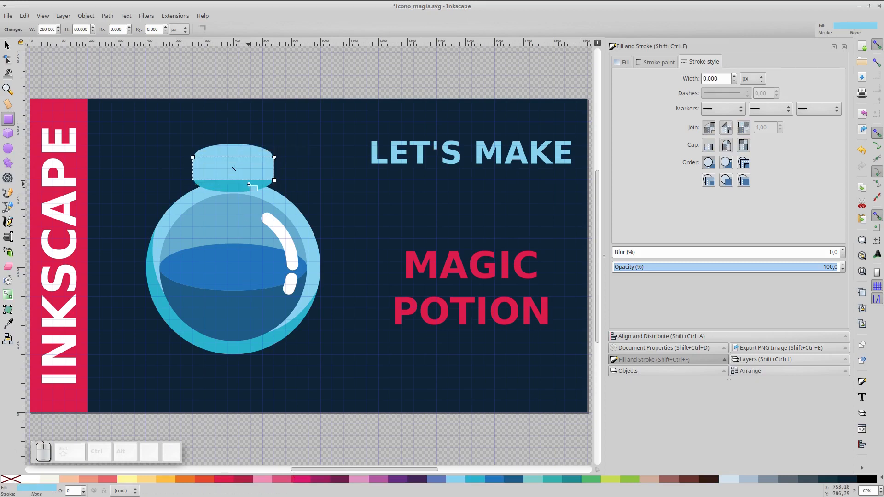
click(477, 481)
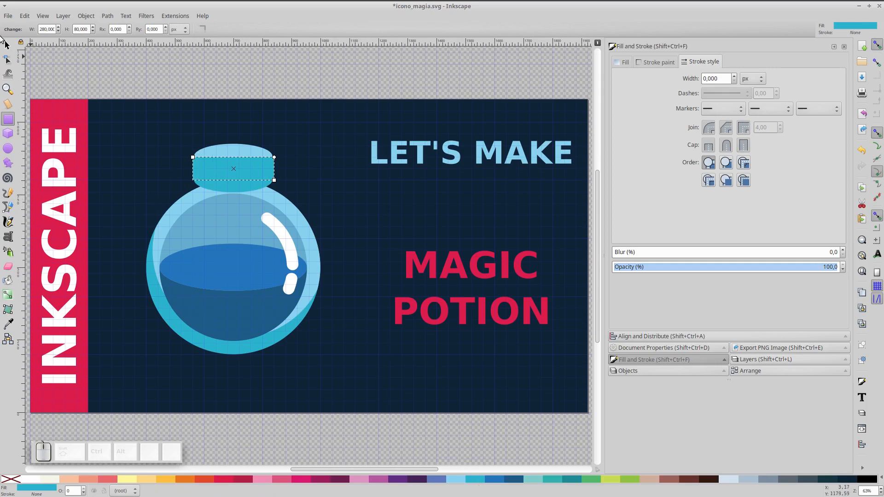
Step: Copy the light blue ellipse and paste only its width onto the turquoise neck rectangle
click(6, 45)
click(223, 154)
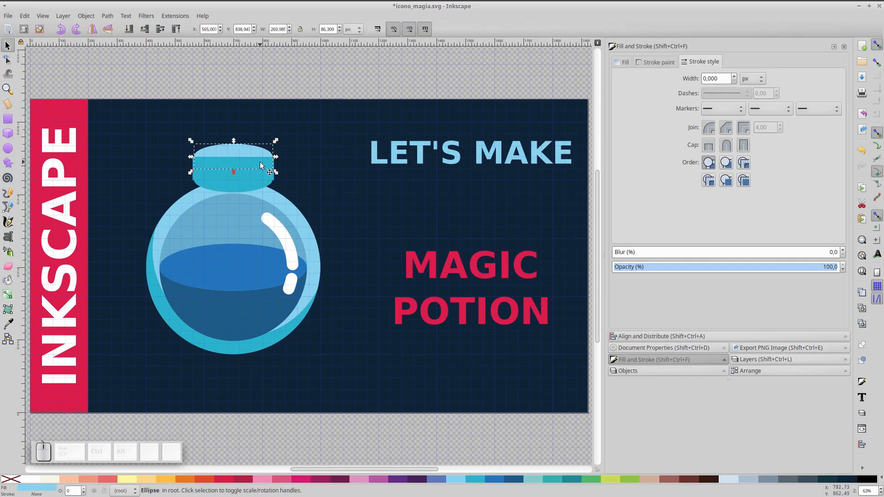
key(ctrl+c)
click(26, 17)
click(229, 168)
click(233, 167)
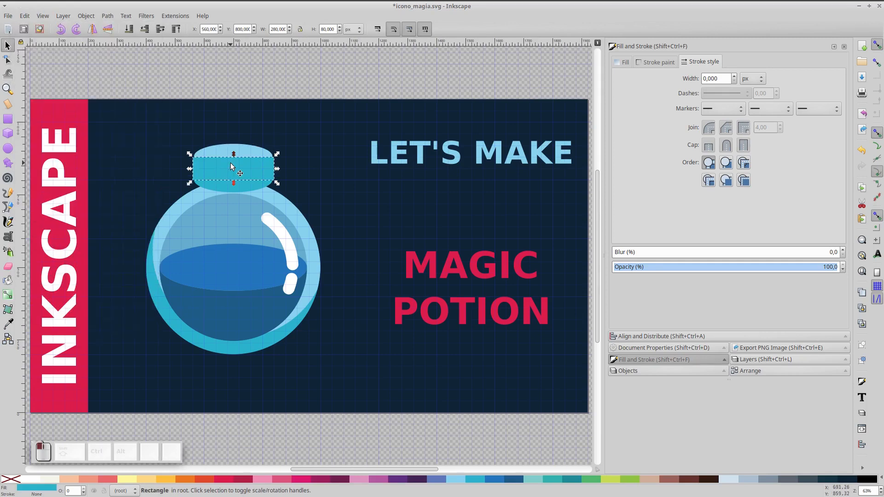
click(20, 17)
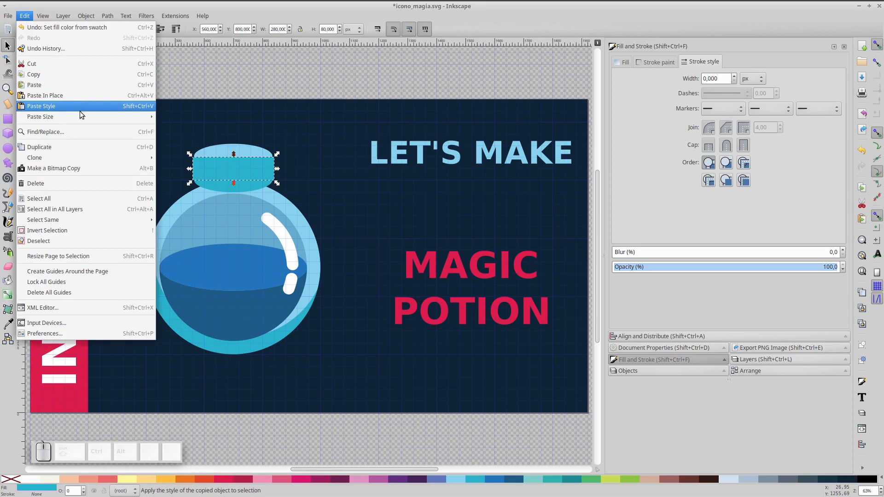
mouse_move(125, 115)
click(199, 127)
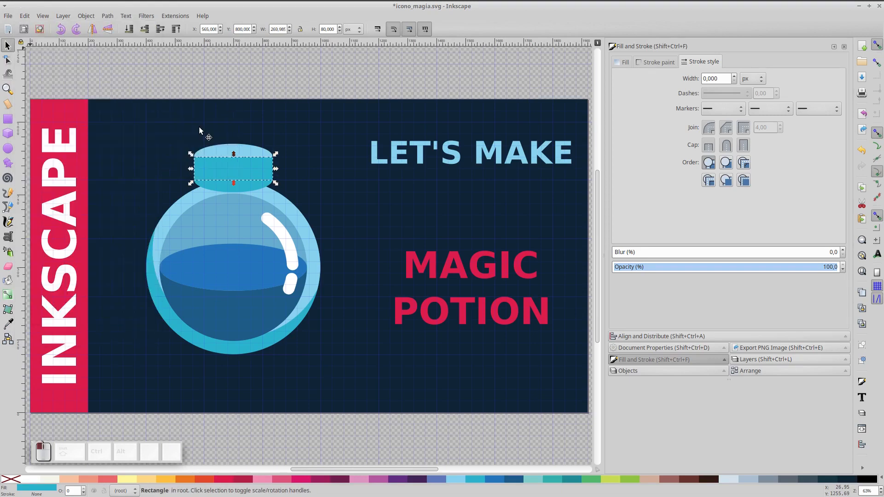
Step: Raise the light blue neck ellipse to the front, above the turquoise rectangle
click(228, 148)
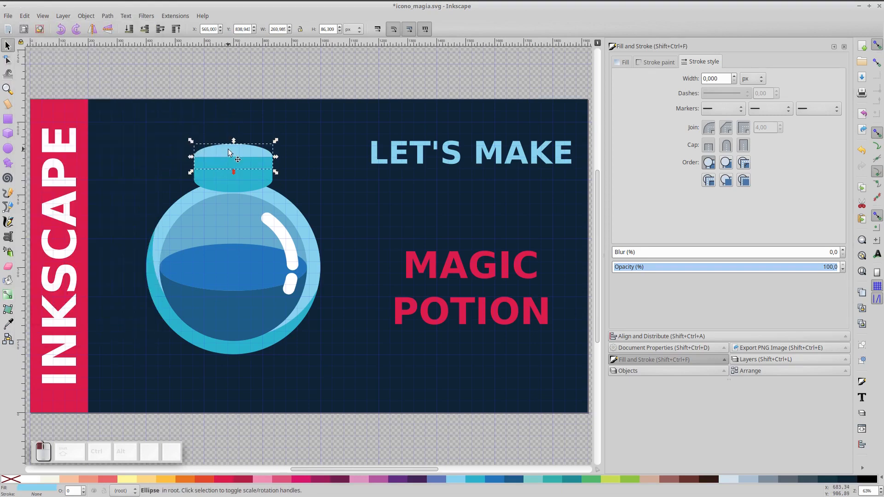
click(176, 30)
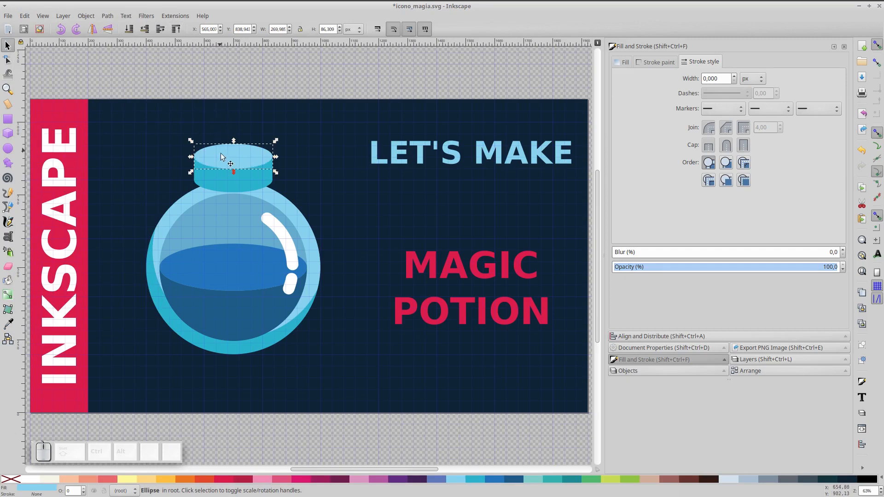
click(230, 181)
click(239, 193)
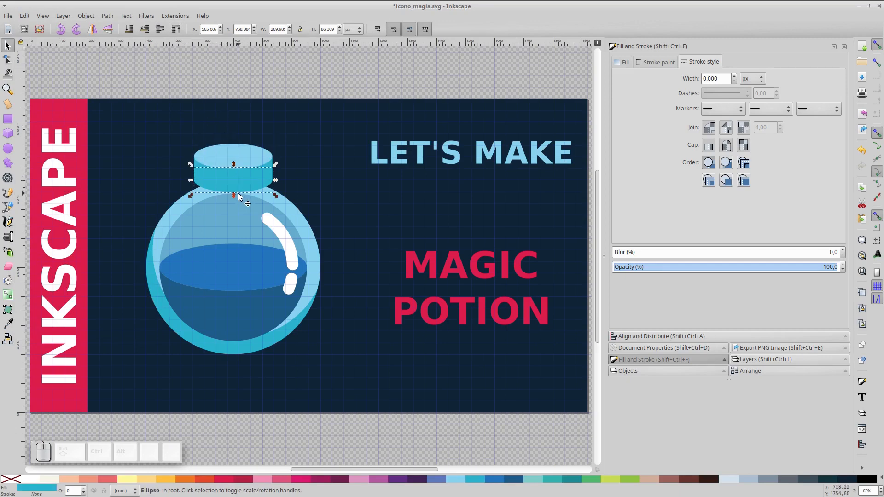
click(267, 173)
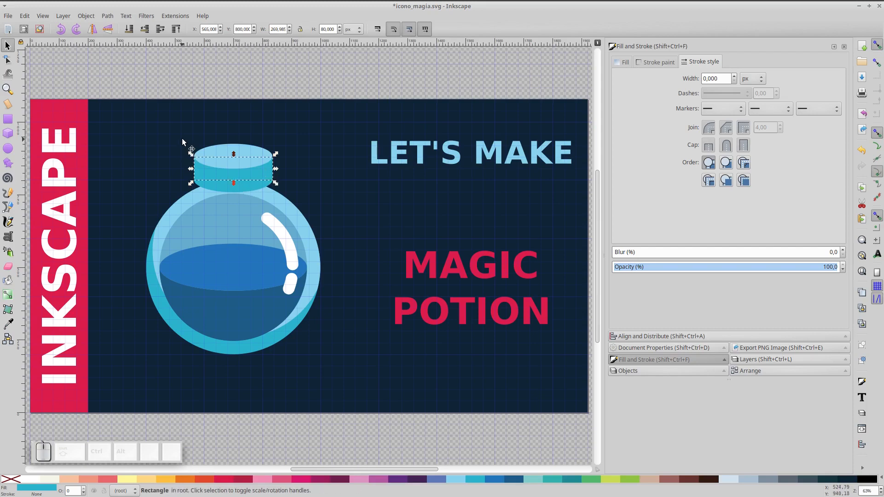
Step: Group the two neck ellipses with the rectangle and move the group straight down 40 px onto the flask
key(shift)
drag(184, 132, 290, 204)
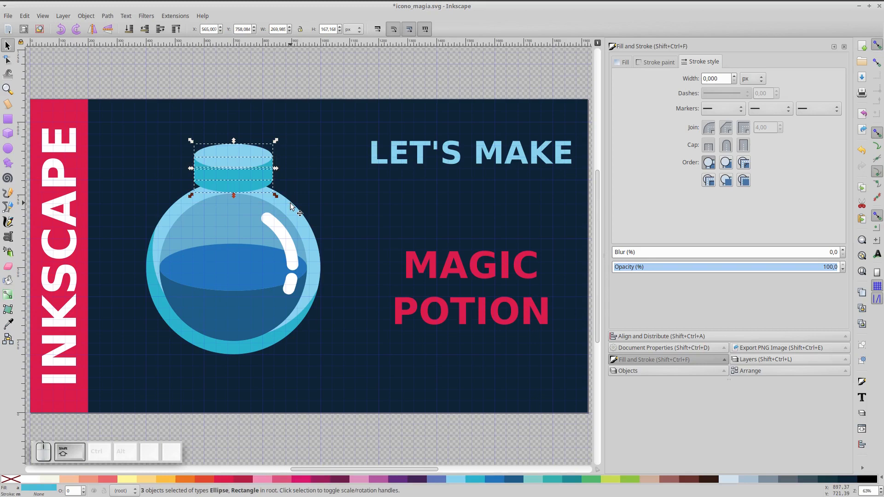
key(ctrl)
click(243, 170)
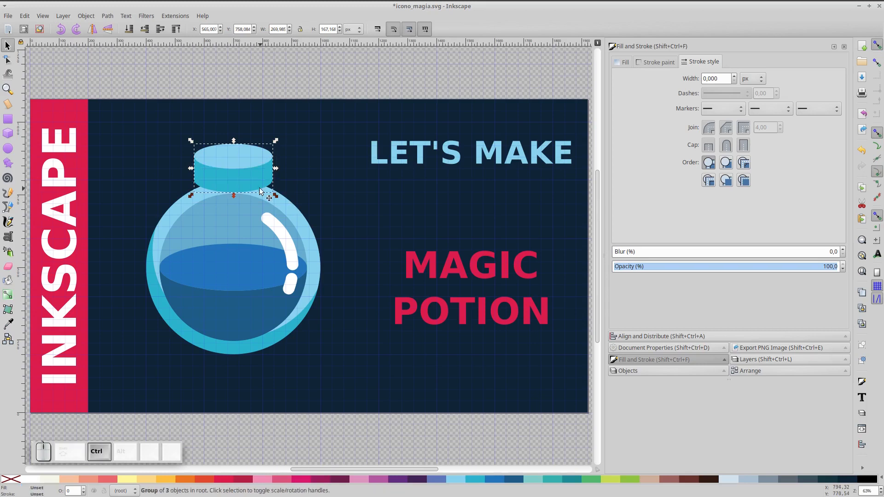
drag(243, 167, 242, 184)
key(ctrl)
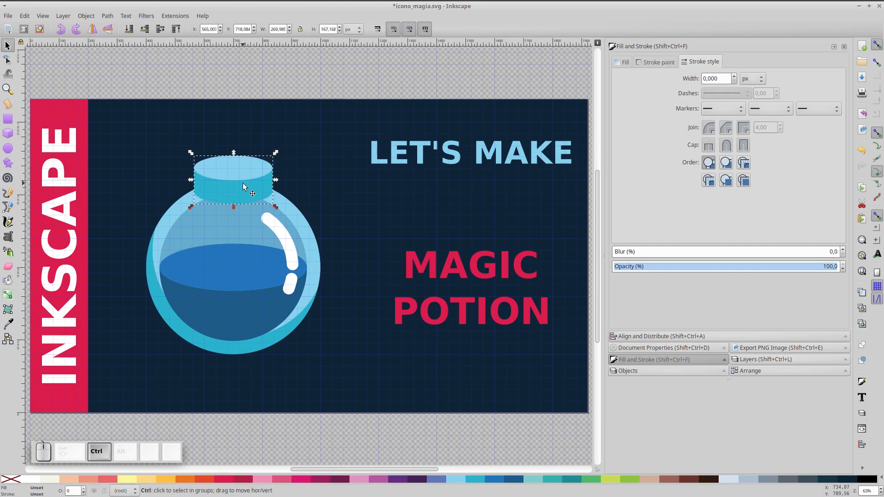
Step: Duplicate the neck group, scale the copy proportionally to about 150 px wide and set it centred on the neck's opening
drag(243, 183, 238, 150)
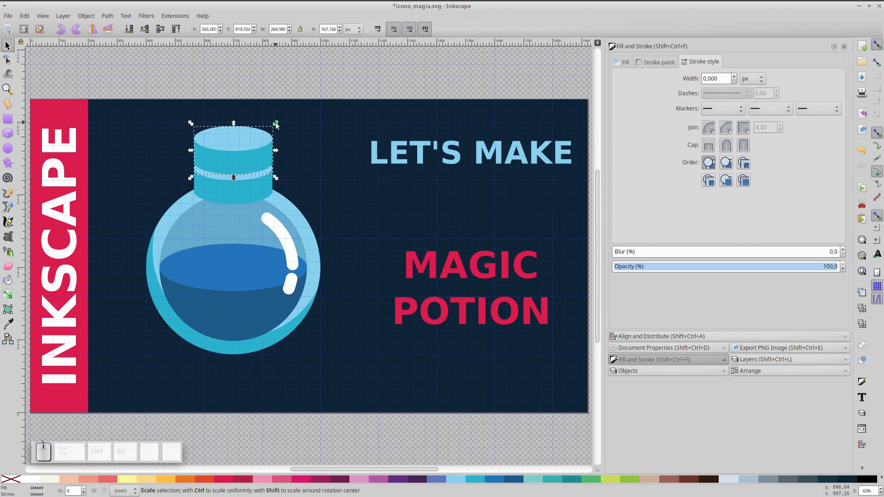
drag(276, 124, 264, 131)
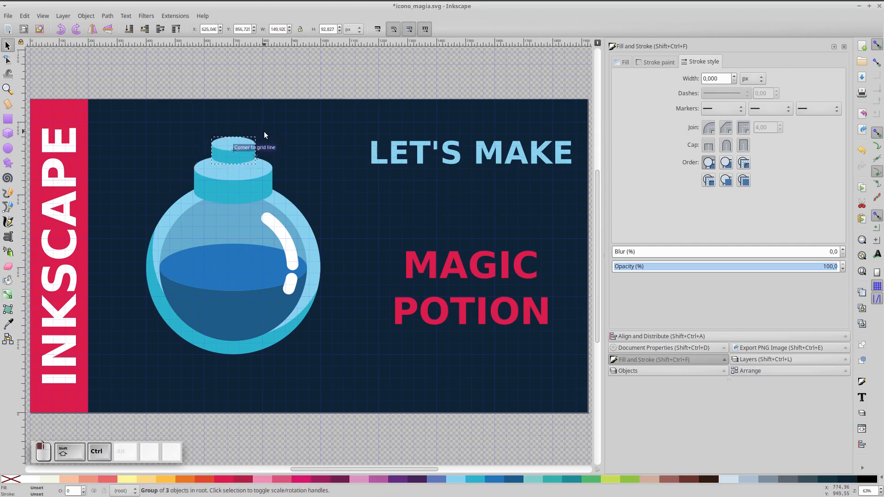
drag(244, 160, 244, 173)
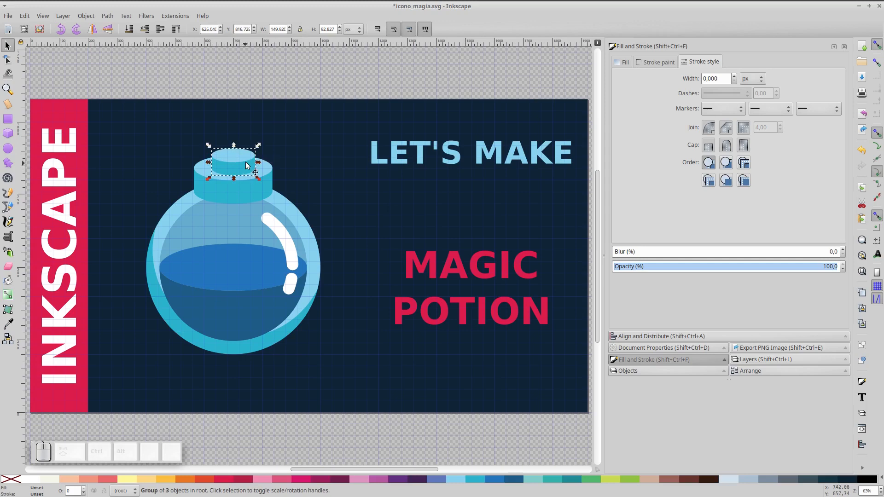
Step: Enter the small stopper group and enlarge its top ellipse about the centre to about 207 px wide
double_click(240, 156)
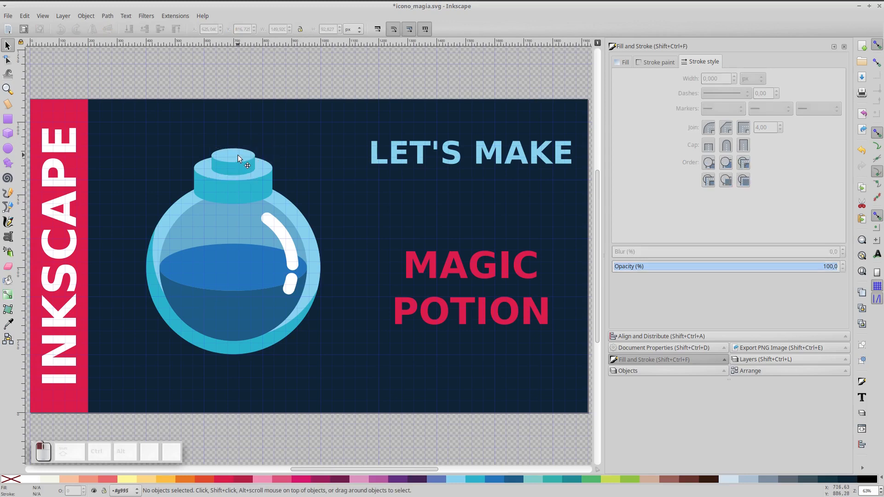
drag(259, 156, 266, 159)
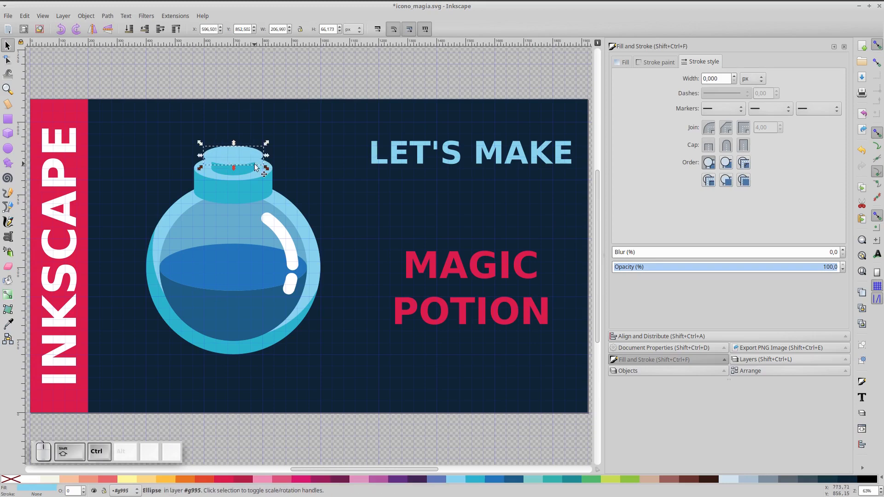
Step: Fill the stopper's rectangle and lower ellipse with the same reddish brown
click(252, 169)
ctrl+scroll(234, 167, up, 3)
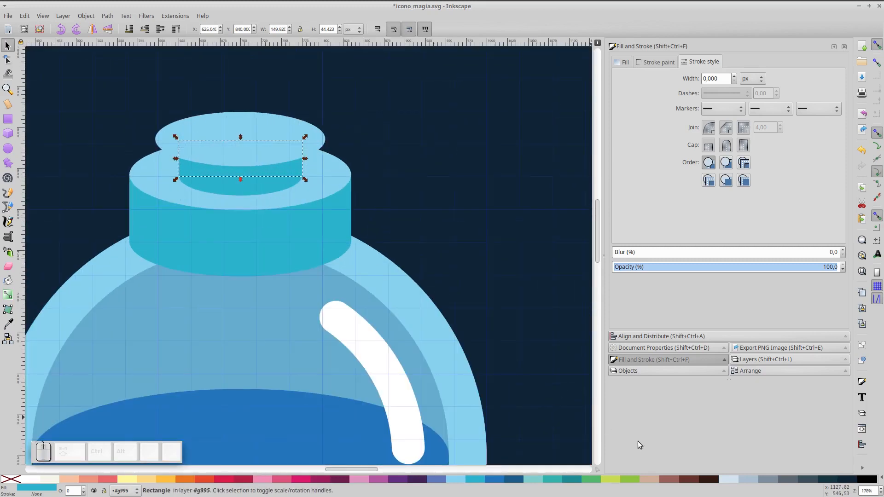
click(650, 479)
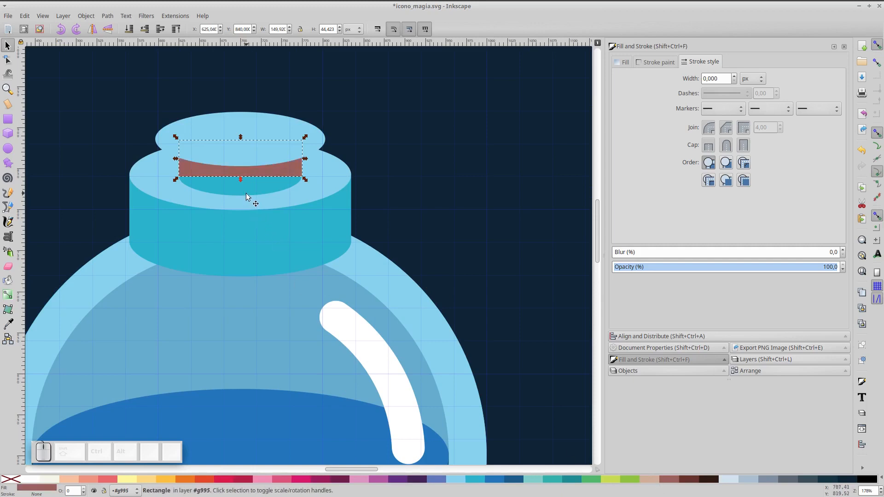
click(246, 193)
click(667, 481)
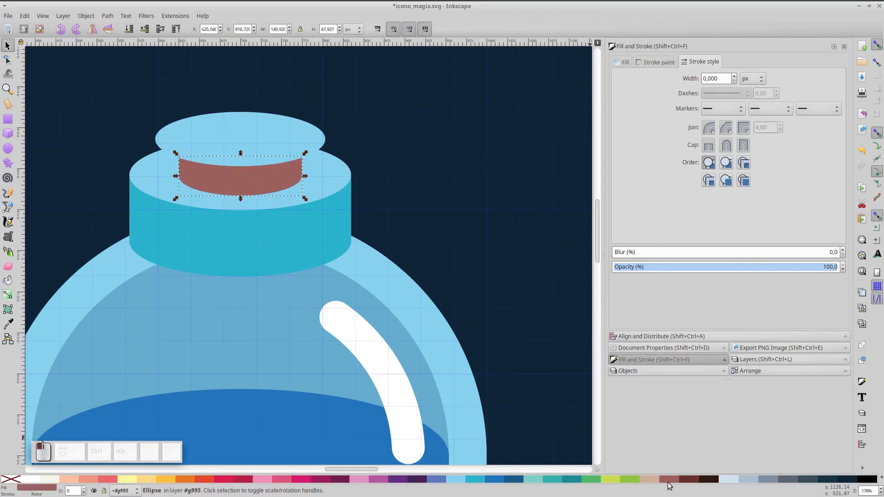
Step: Fill the stopper's wide top ellipse with salmon
click(232, 134)
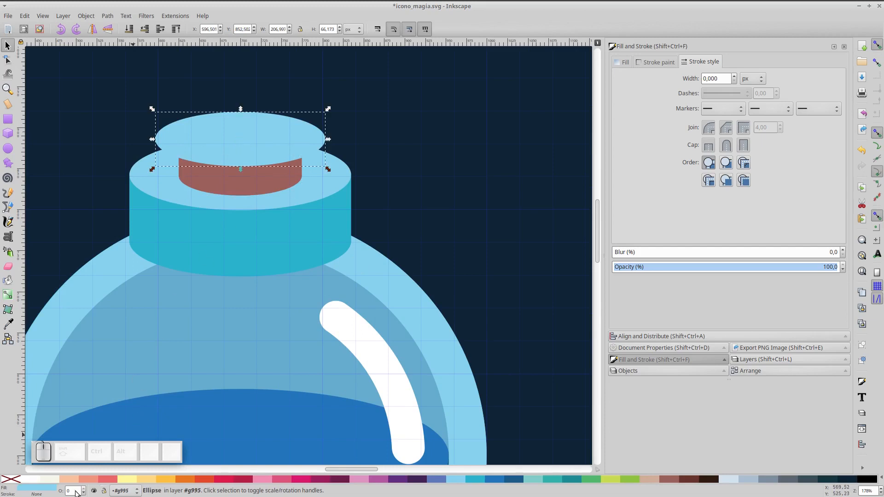
click(87, 480)
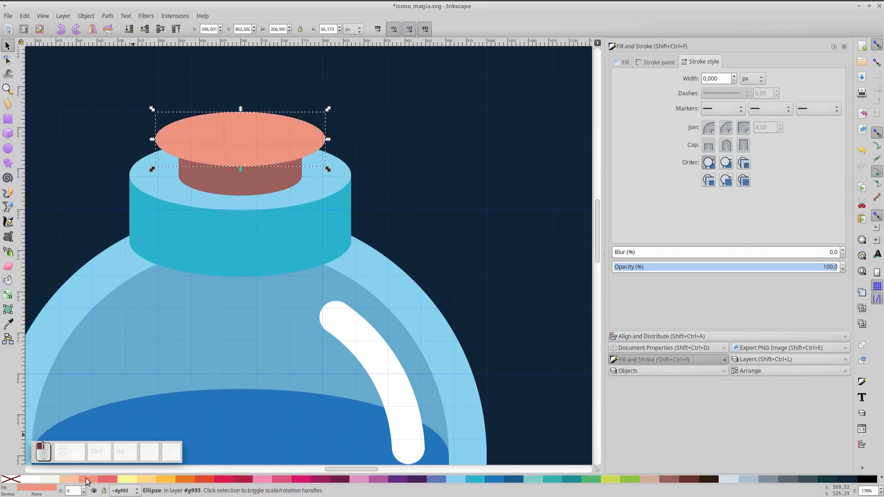
click(209, 177)
click(186, 158)
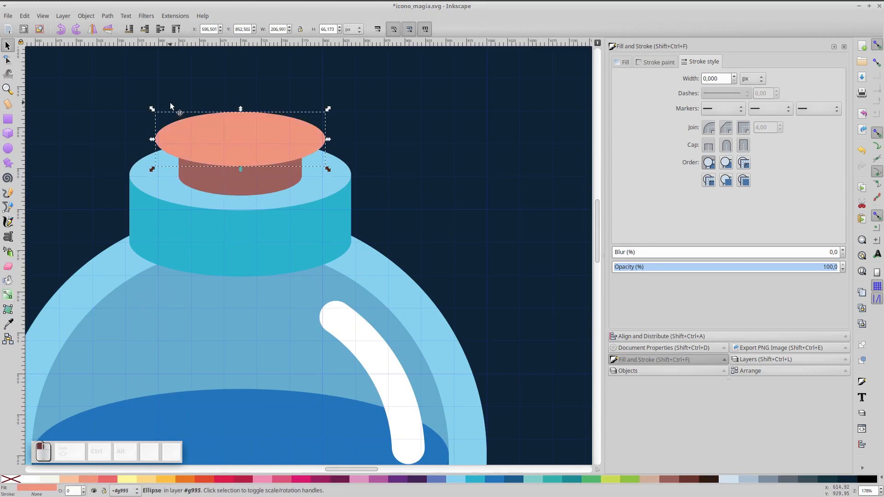
Step: Convert the stopper's salmon top ellipse and its reddish-brown rectangle from objects to paths
click(115, 16)
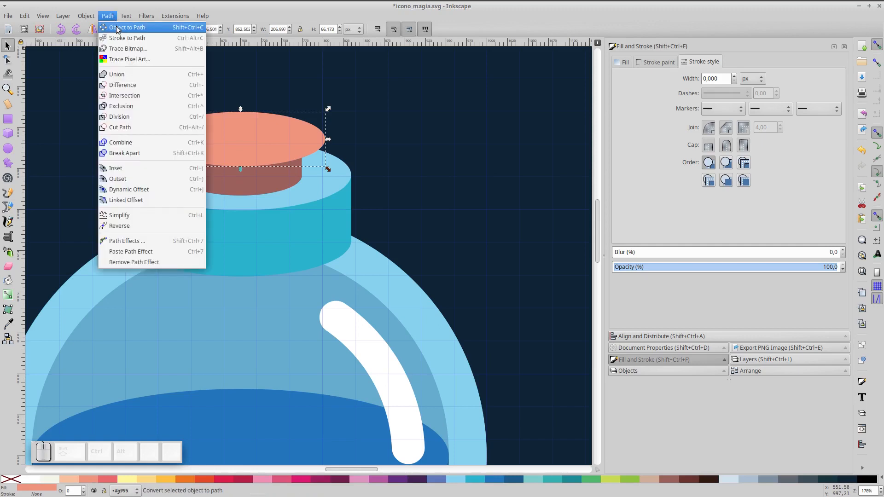
click(117, 29)
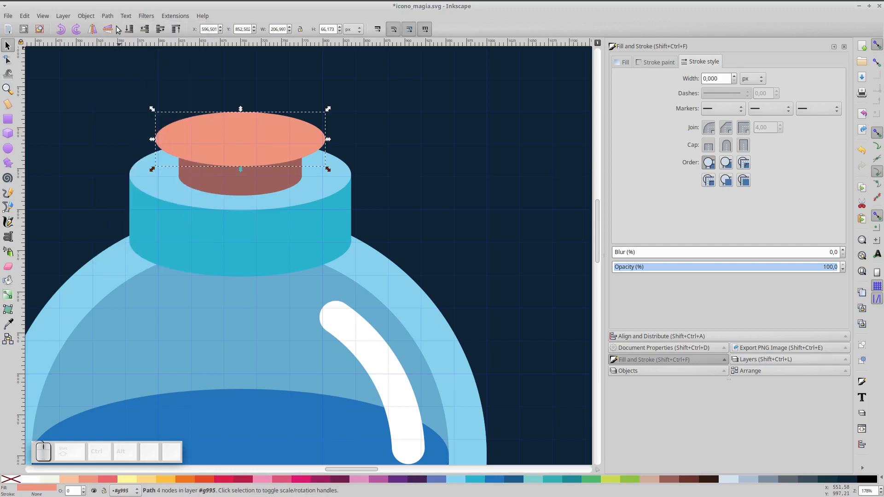
click(186, 170)
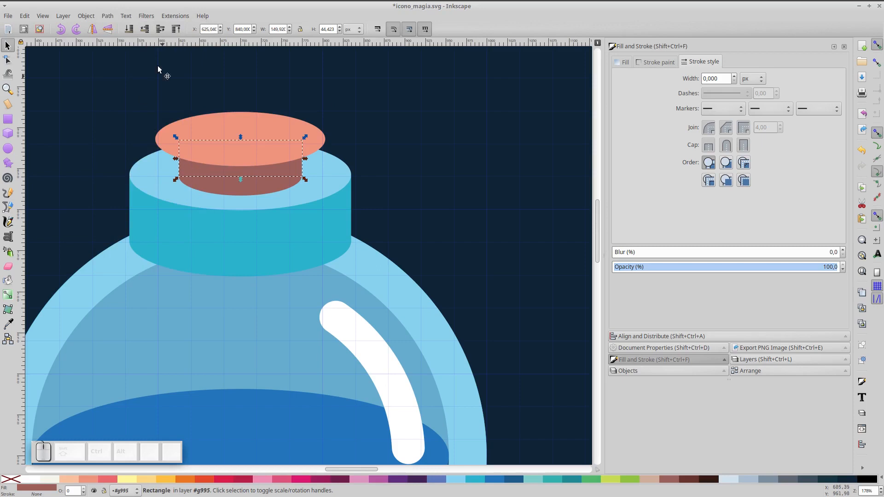
click(115, 17)
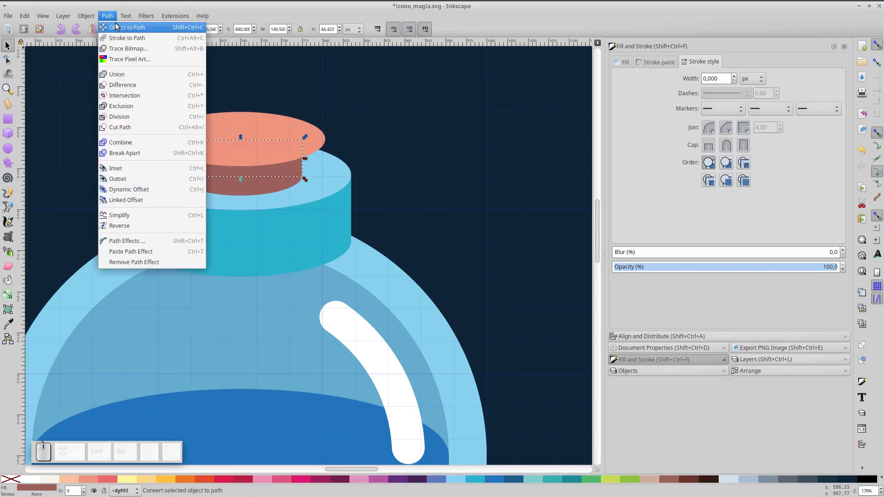
click(116, 27)
Step: Move the stopper body's two upper corner nodes outward onto the side nodes of the salmon ellipse, giving the body slanted sides
click(7, 60)
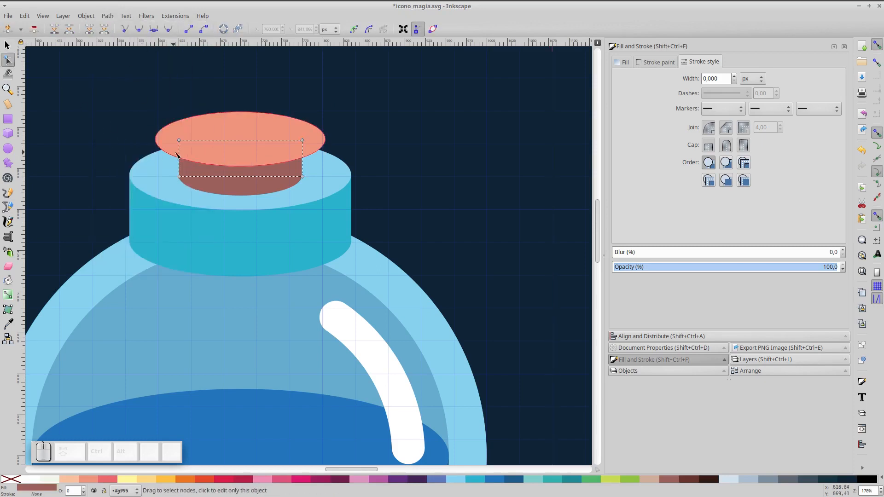
shift+click(172, 146)
shift+click(179, 142)
drag(180, 141, 155, 146)
key(ctrl+z)
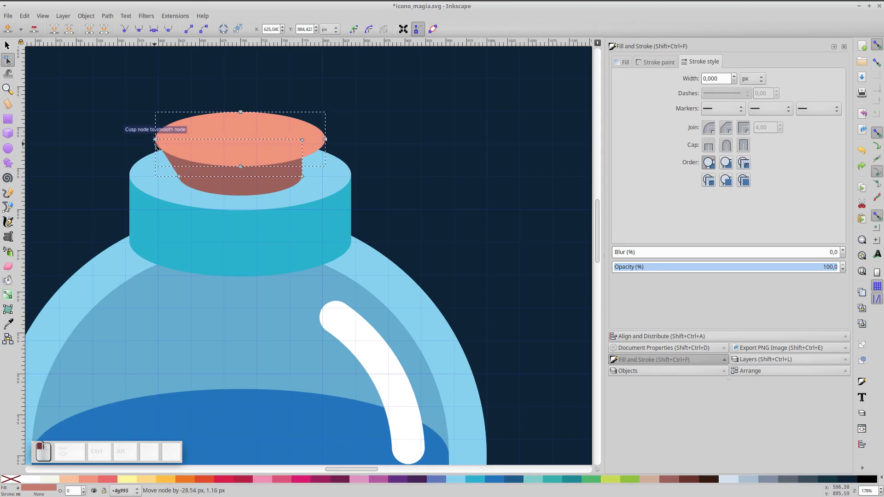
drag(302, 141, 329, 143)
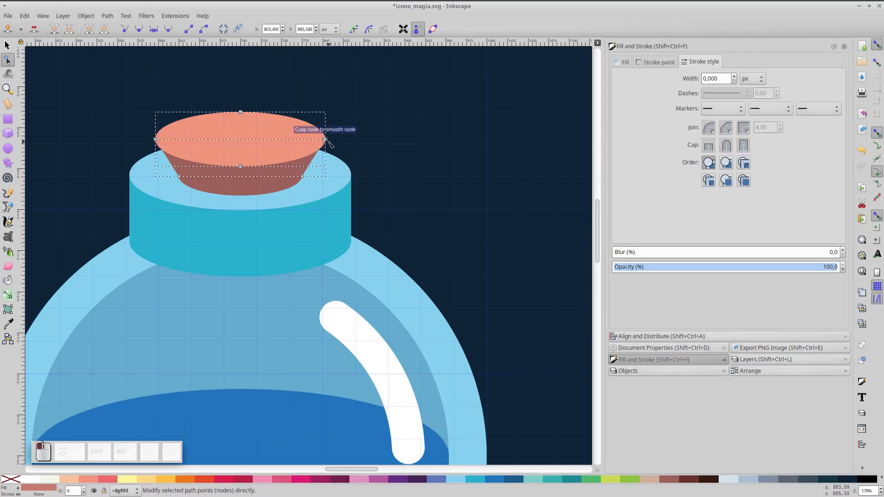
click(237, 78)
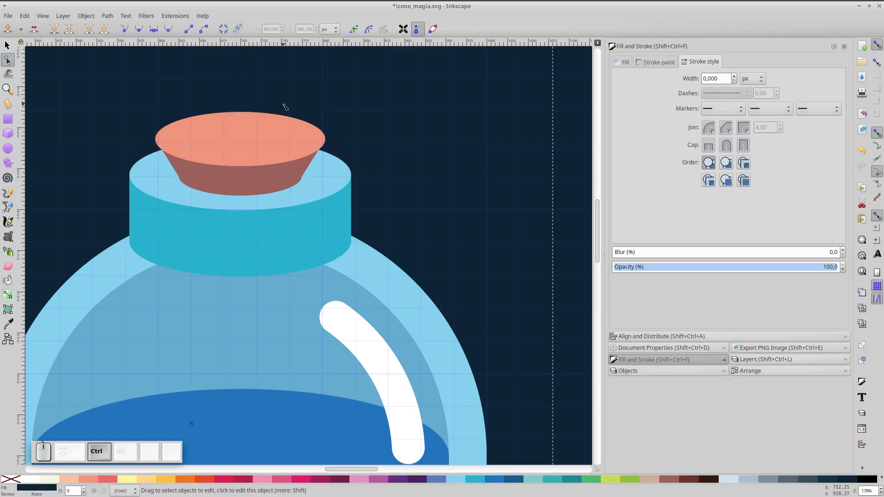
Step: Select the stopper together with every other part of the flask, leaving out the background, and group them
ctrl+scroll(284, 106, down, 2)
ctrl+scroll(283, 105, down, 1)
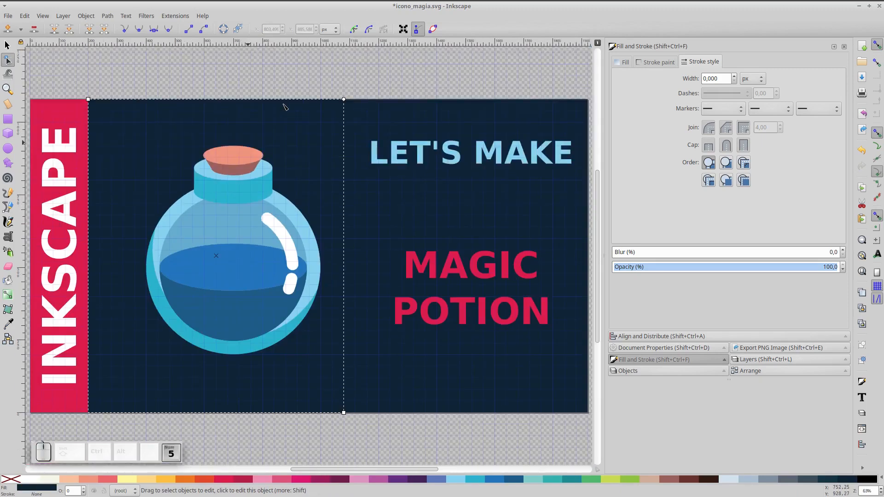
click(7, 44)
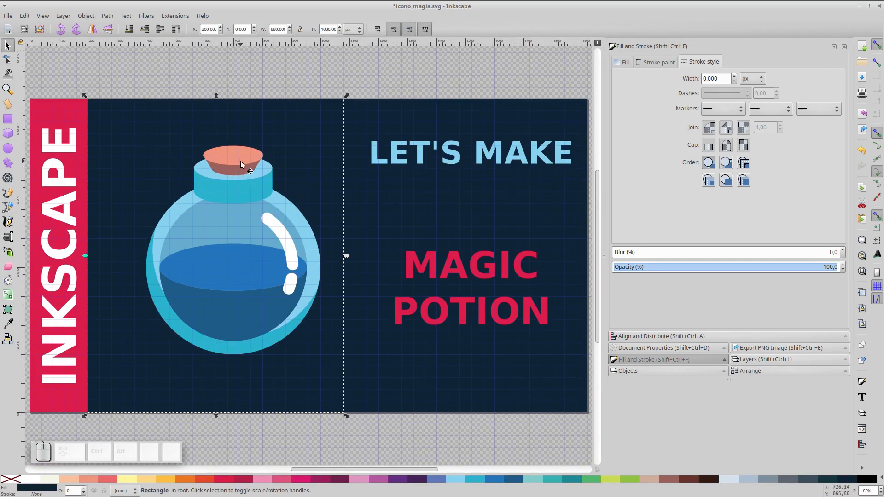
click(226, 158)
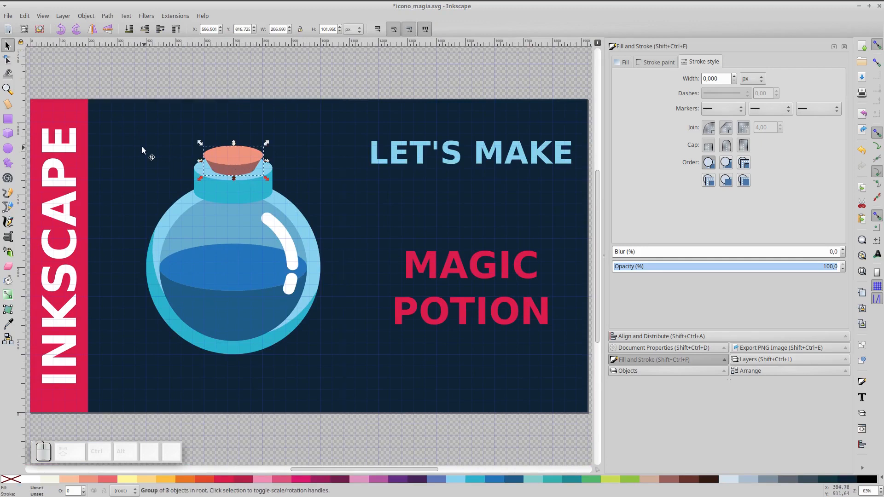
shift+drag(120, 121, 337, 367)
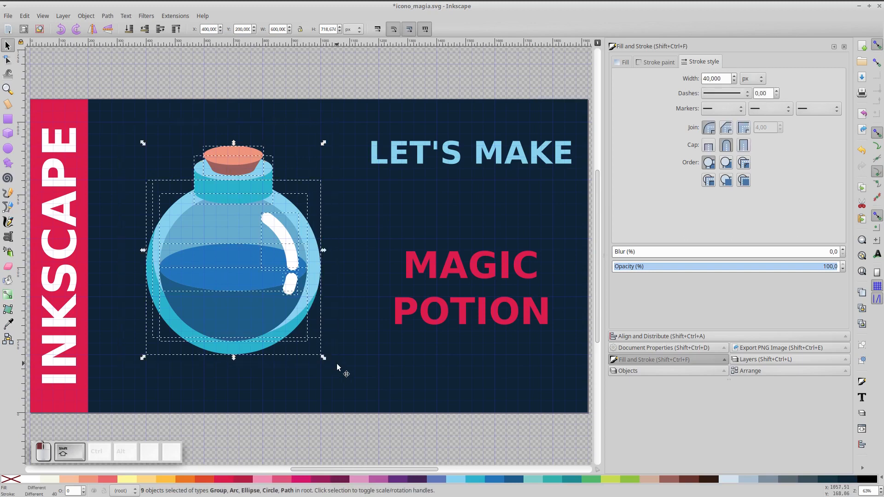
key(ctrl+g)
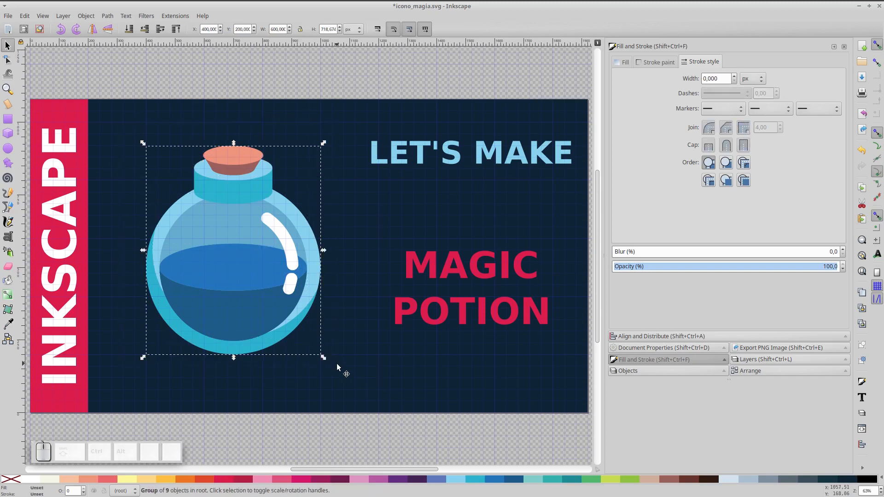
click(270, 174)
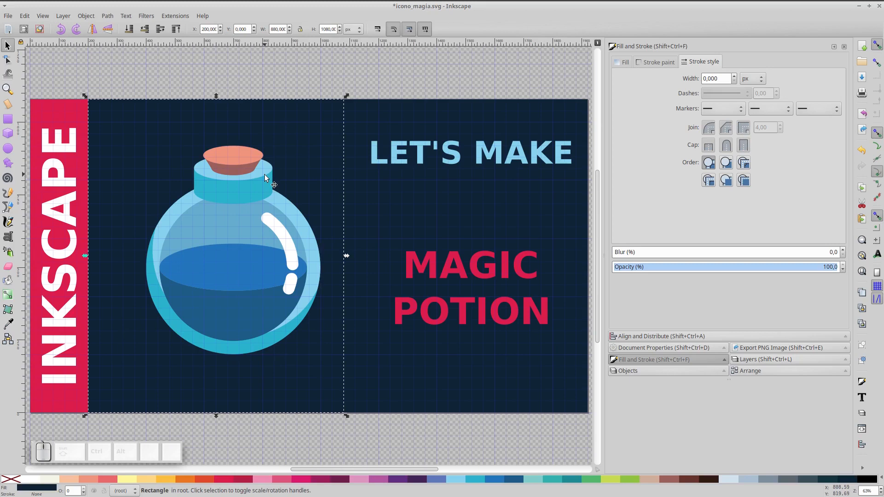
double_click(265, 174)
shift+click(265, 157)
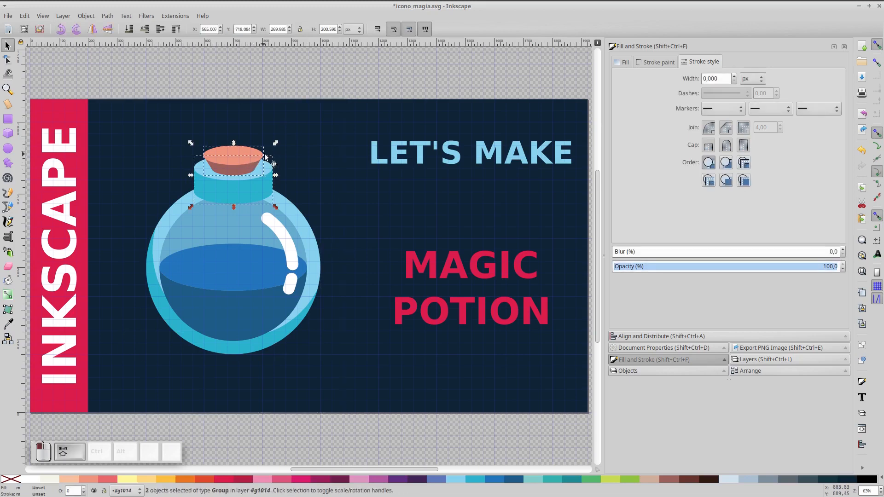
click(272, 144)
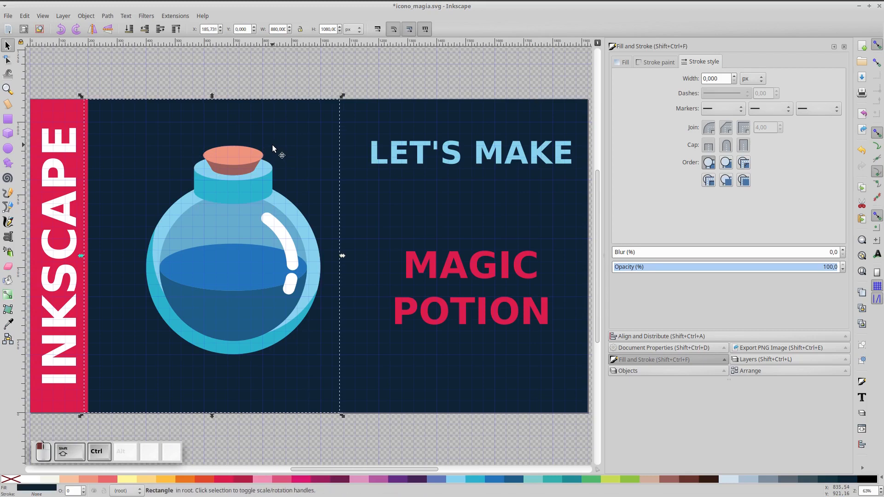
Step: Select the neck and the stopper inside the flask group and scale both down slightly together about their centre
click(242, 178)
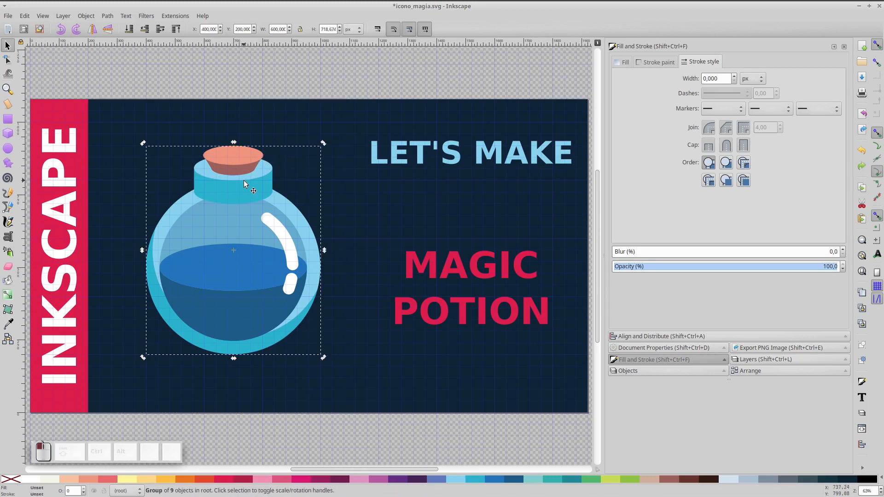
ctrl+click(244, 181)
ctrl+shift+click(239, 159)
drag(276, 144, 270, 145)
click(309, 155)
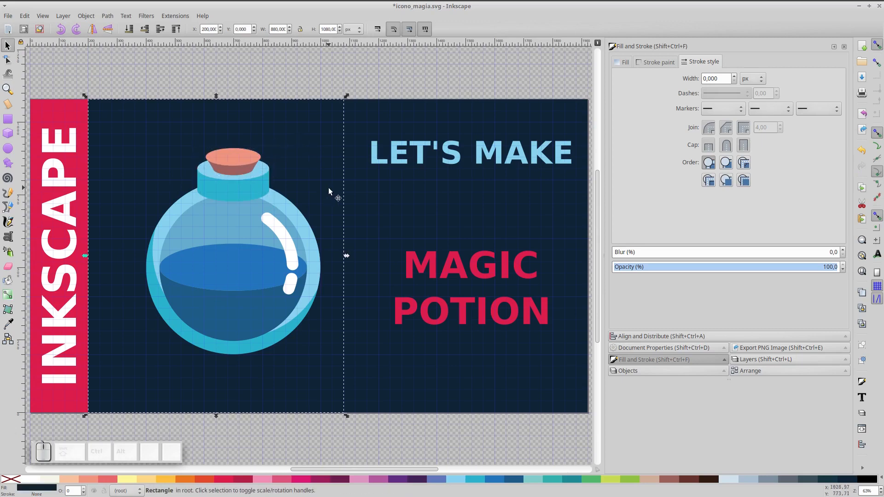
Step: Deselect everything and save icono_magia.svg
click(455, 87)
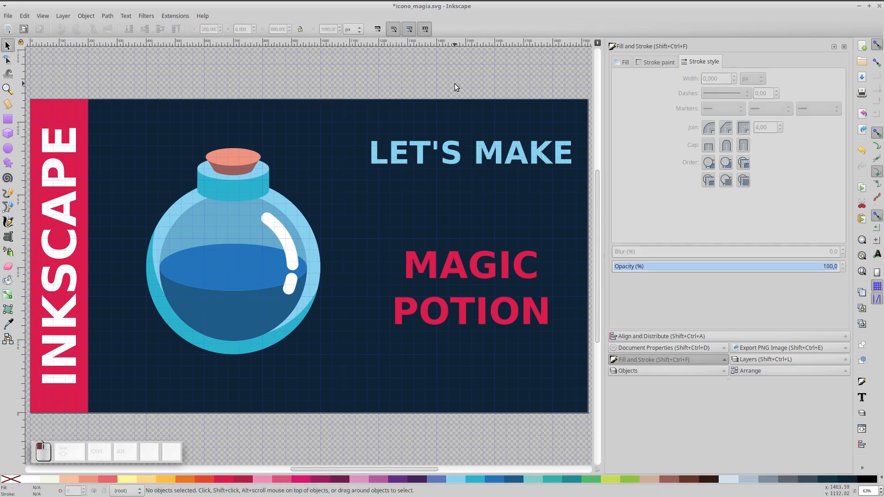
key(ctrl)
key(ctrl+s)
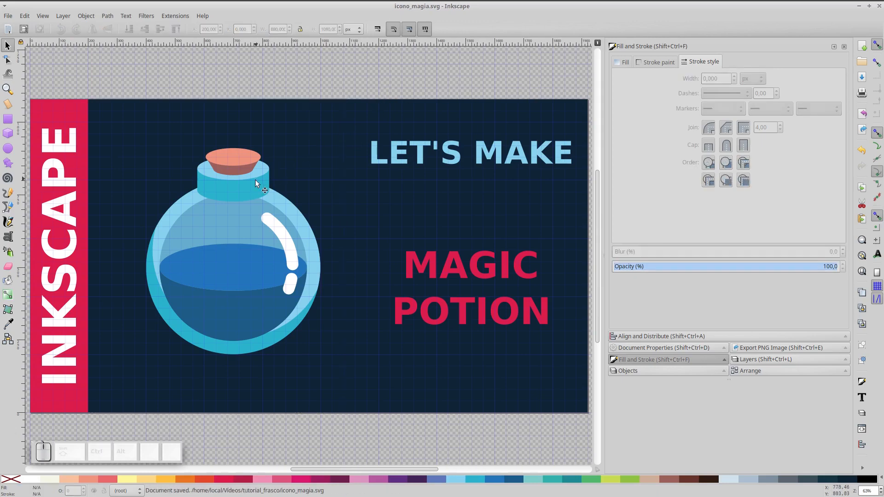
Step: Shrink the stopper's salmon top ellipse proportionally about its centre to about 176 px wide
scroll(220, 162, up, 4)
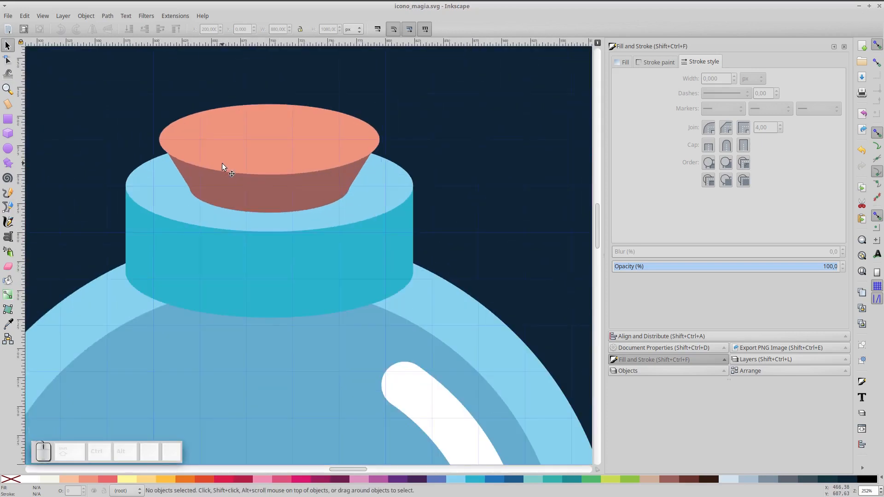
click(360, 150)
click(358, 145)
drag(382, 140, 371, 140)
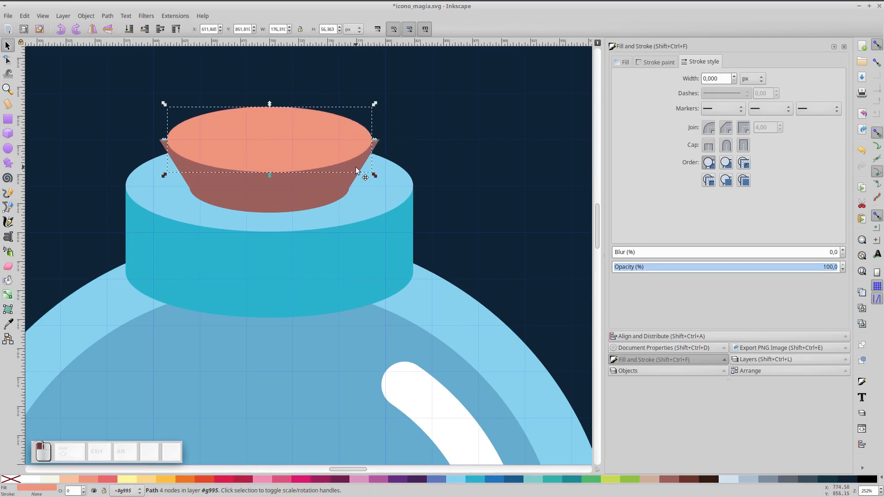
Step: Move the stopper body's upper corner nodes inward onto the side nodes of the reduced salmon ellipse
click(356, 168)
double_click(365, 159)
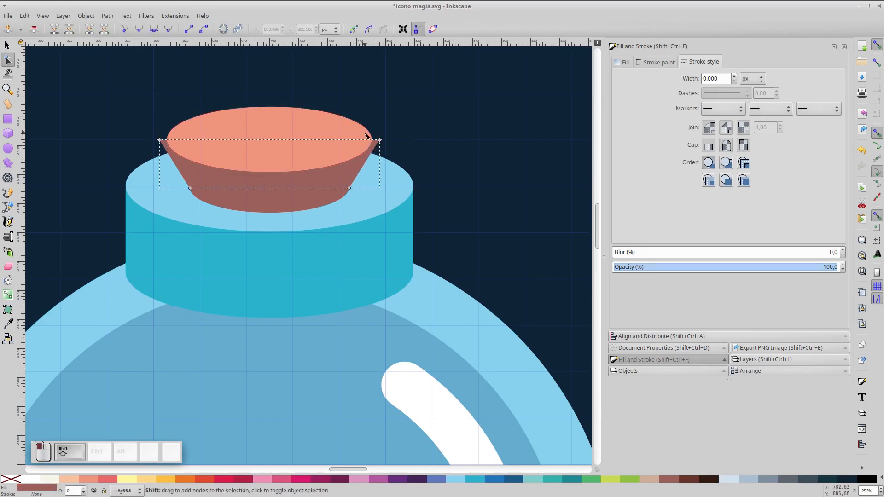
shift+click(366, 135)
click(372, 139)
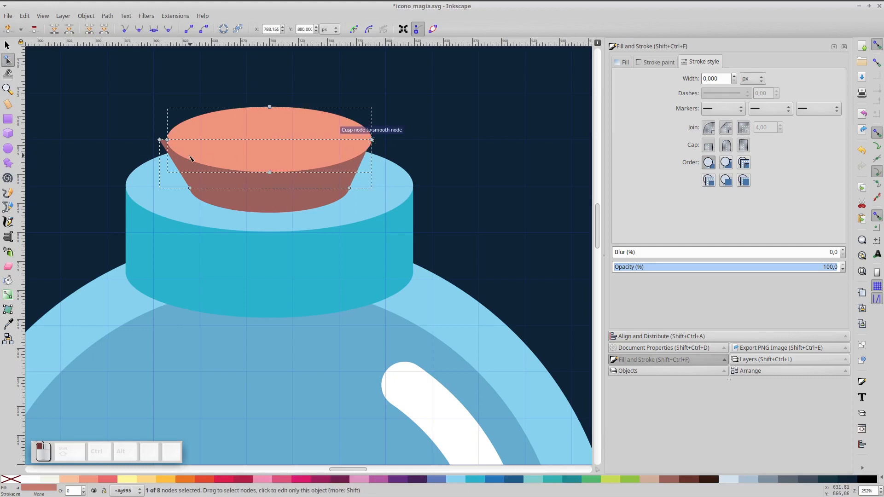
drag(159, 139, 168, 139)
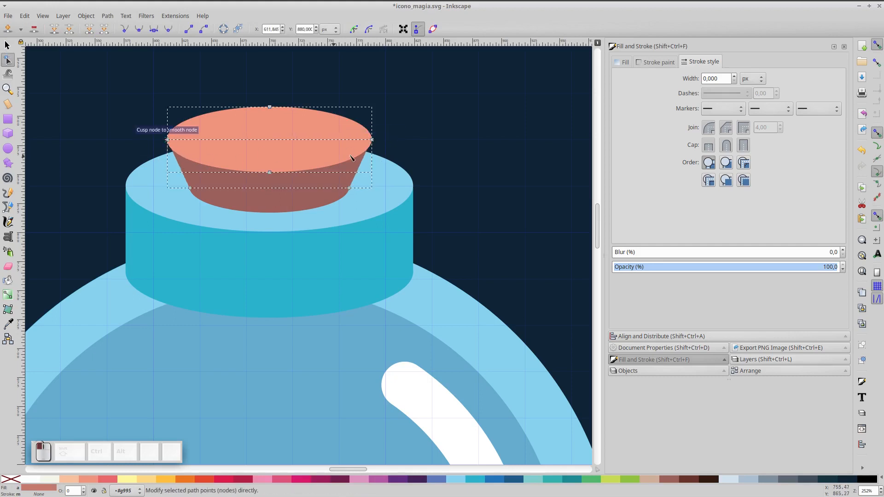
click(446, 168)
Step: Raise the stopper's salmon ellipse straight up and stretch the brown body upward to about 78 px high to meet it
scroll(446, 168, down, 3)
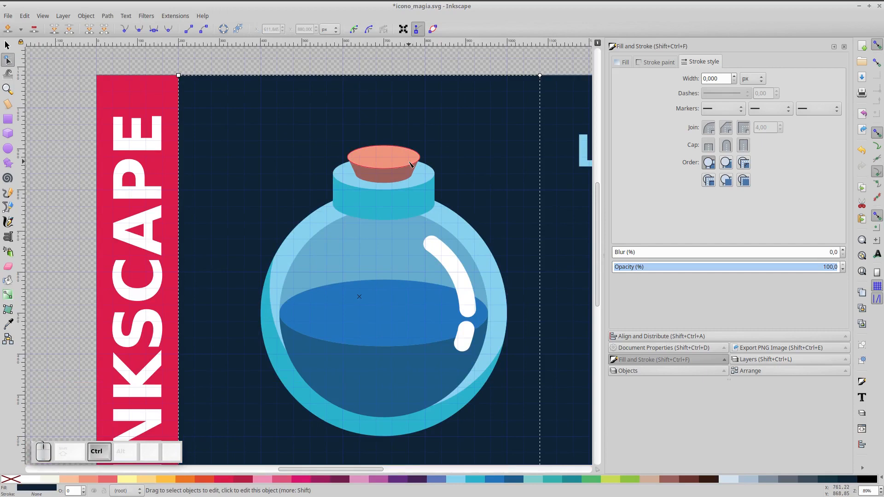
click(387, 166)
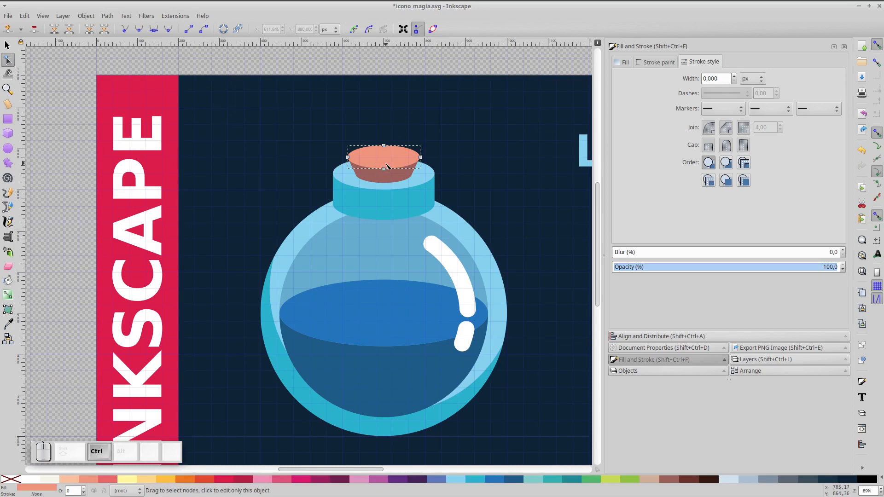
key(s)
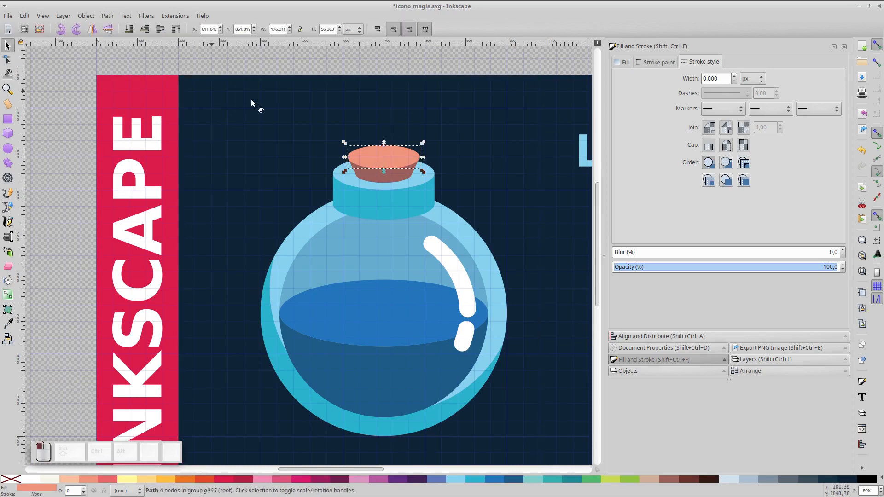
drag(396, 155, 395, 143)
click(402, 163)
ctrl+click(401, 163)
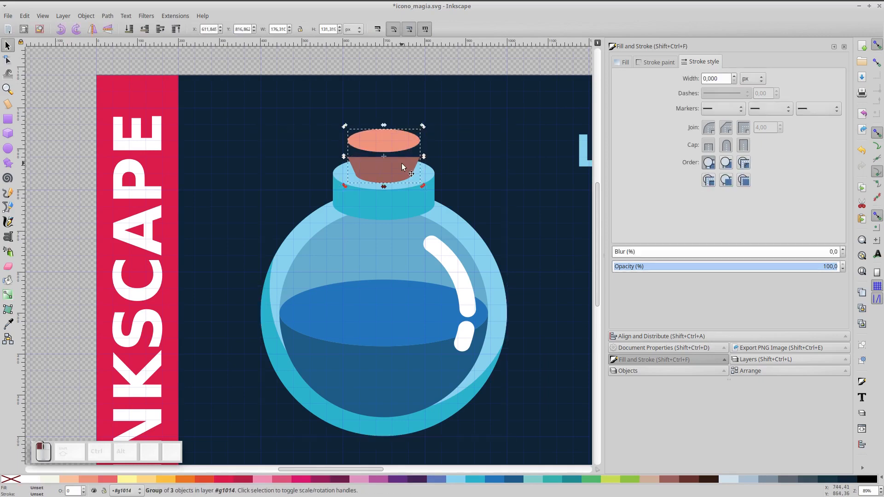
drag(383, 153, 385, 139)
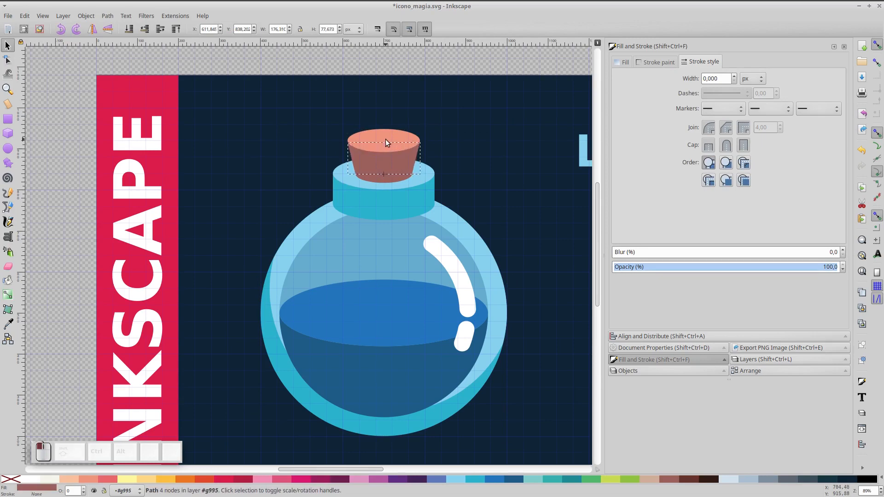
Step: Leave the flask group and save the document with the taller cork stopper
click(513, 233)
key(5)
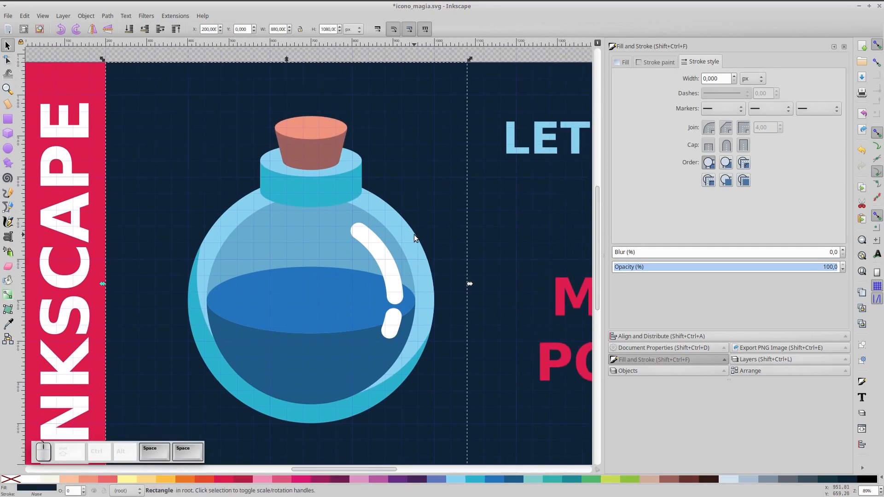
click(415, 236)
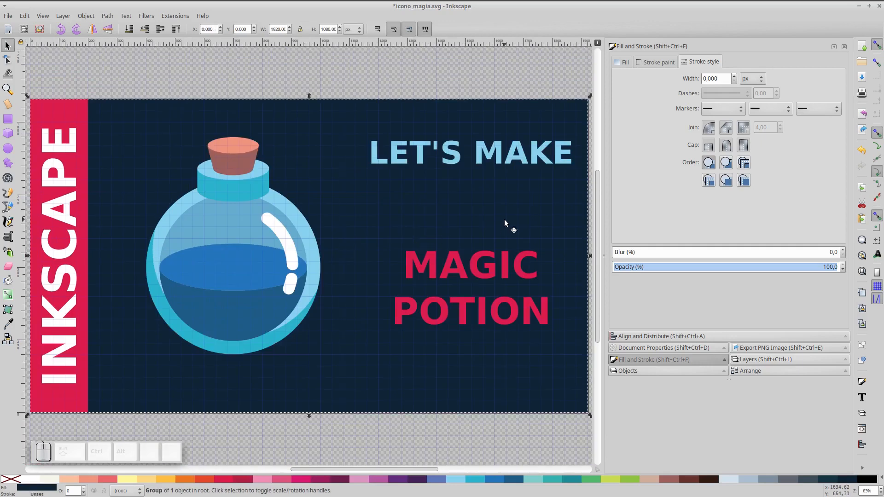
key(ctrl+s)
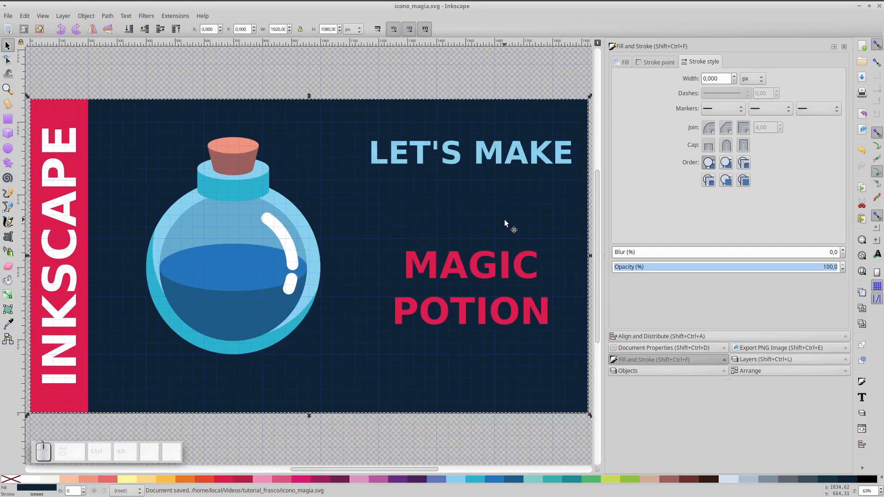